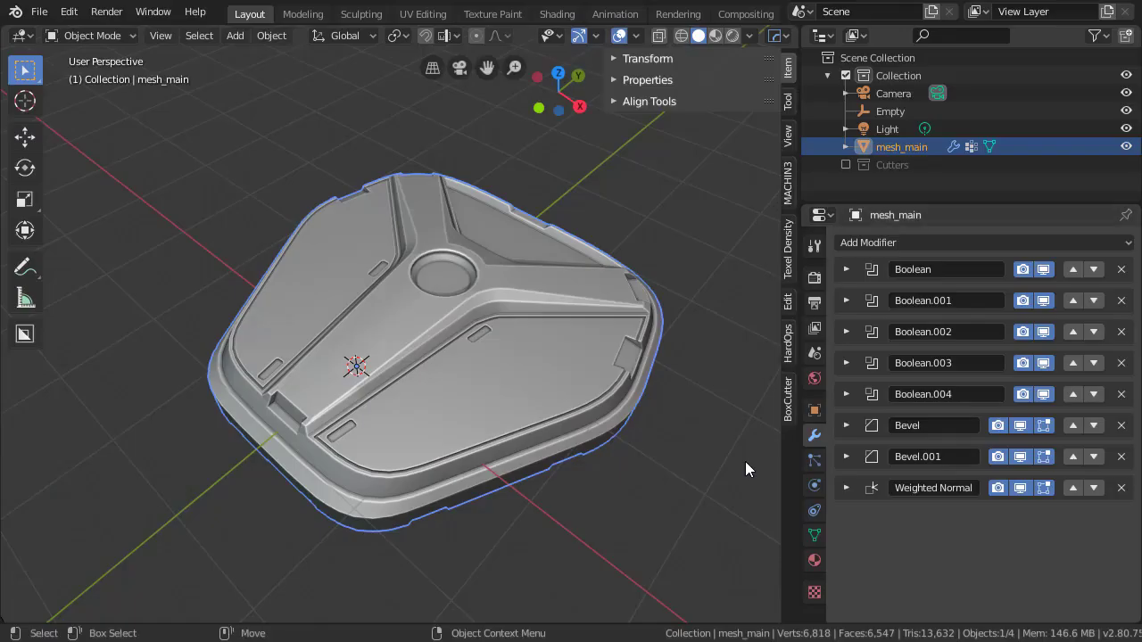
# Step: Hide the five Boolean cuts in the viewport one by one, then show them again
pyautogui.click(1043, 270)
pyautogui.click(1043, 301)
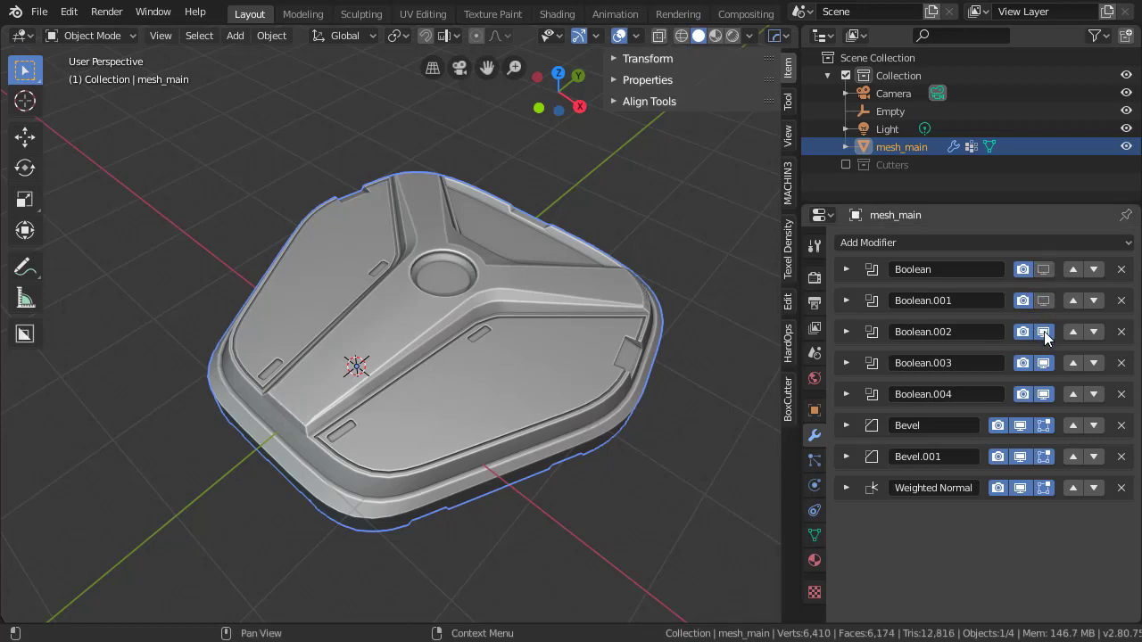
pyautogui.click(1043, 332)
pyautogui.click(1043, 363)
pyautogui.click(1043, 395)
pyautogui.click(1043, 394)
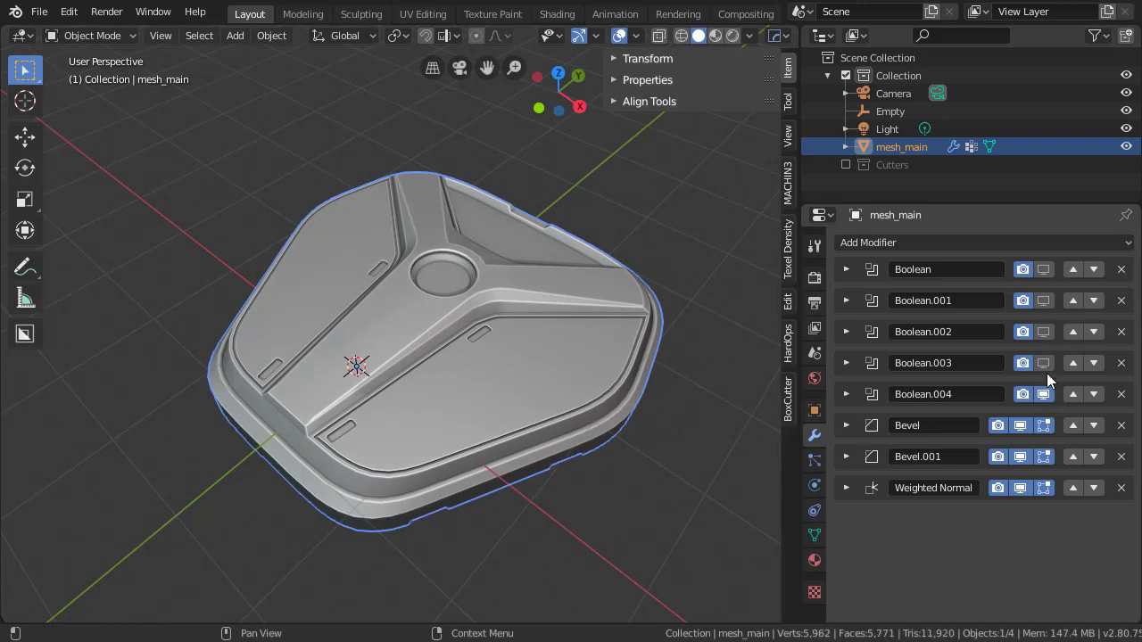
pyautogui.click(1043, 363)
pyautogui.click(1043, 332)
pyautogui.click(1043, 301)
pyautogui.click(1043, 270)
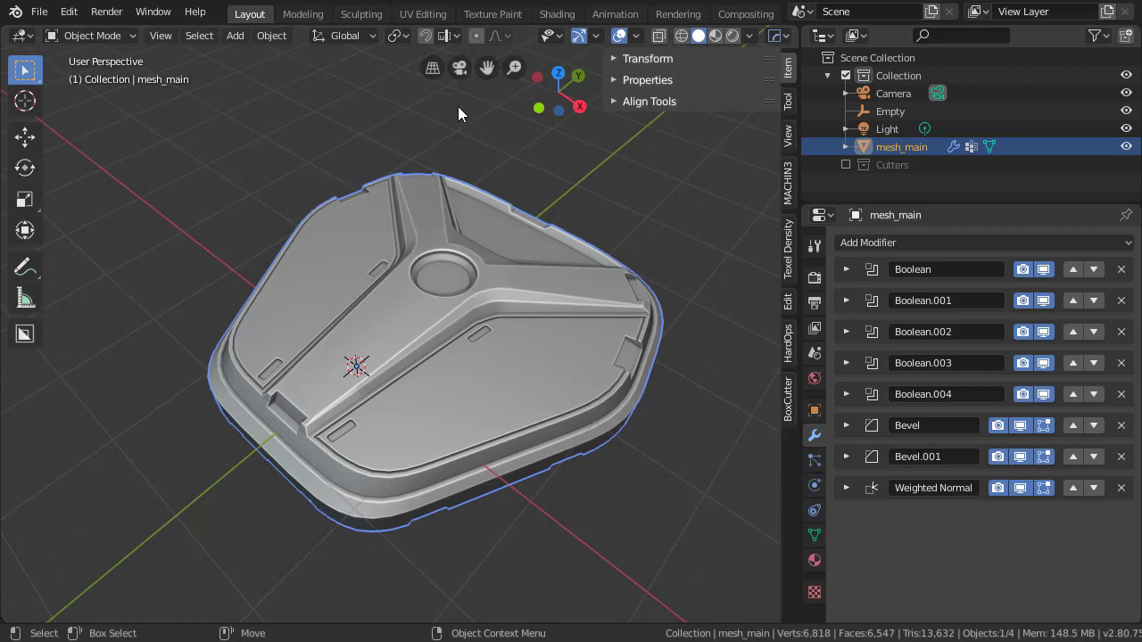
# Step: Convert mesh_main's modifier results into real geometry with Visual Geometry to Mesh
pyautogui.click(271, 35)
pyautogui.moveTo(377, 125)
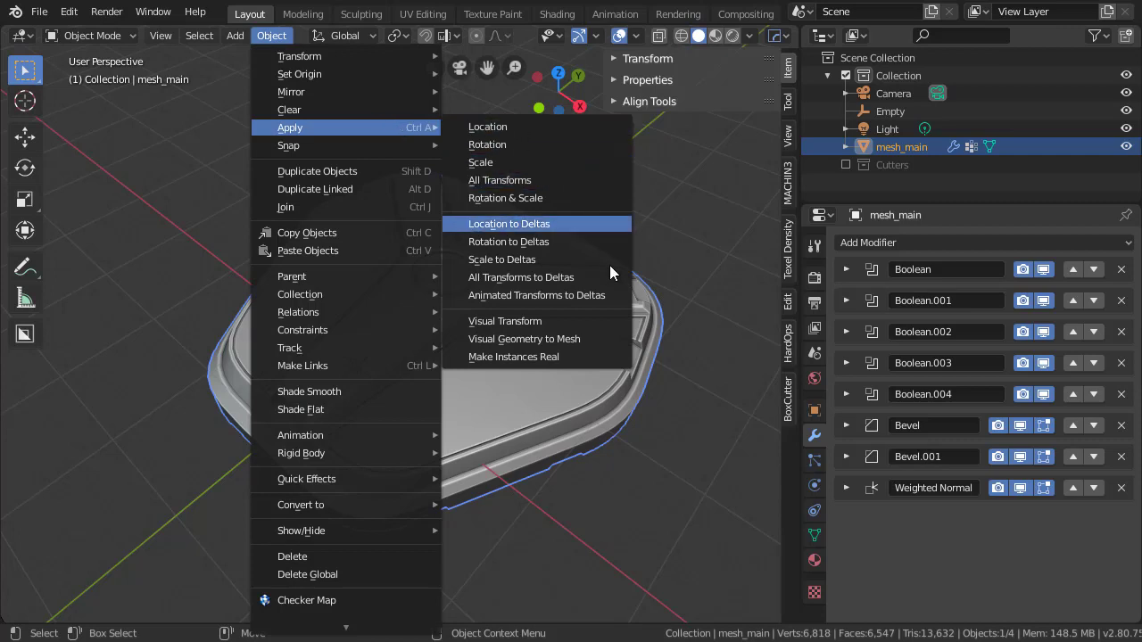
pyautogui.click(601, 340)
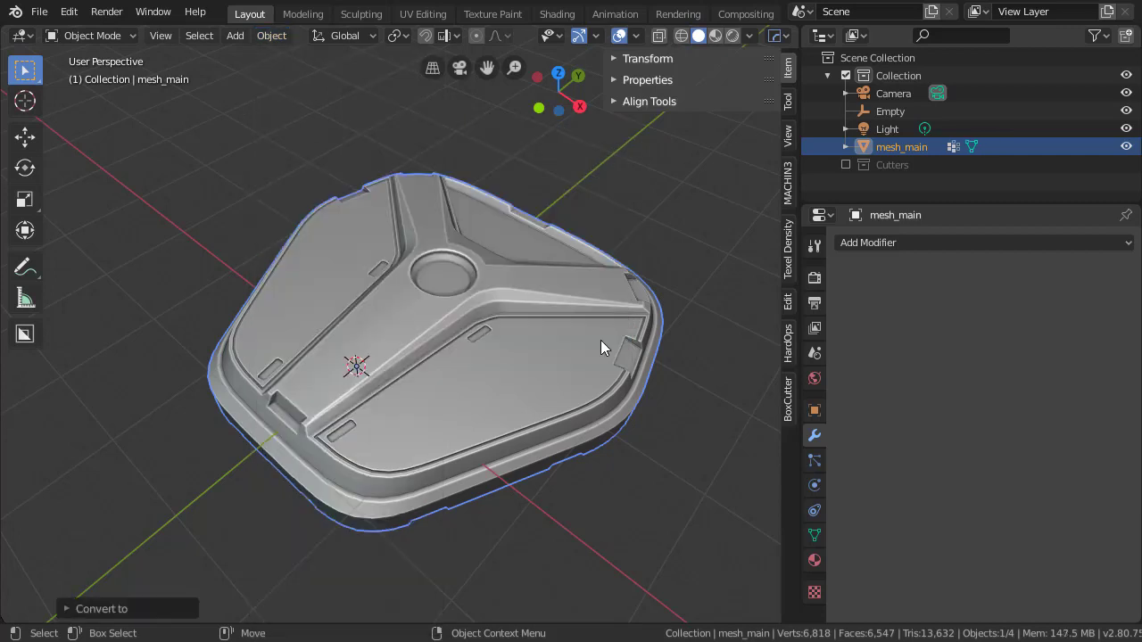
# Step: Apply mesh_main's scale
pyautogui.click(279, 35)
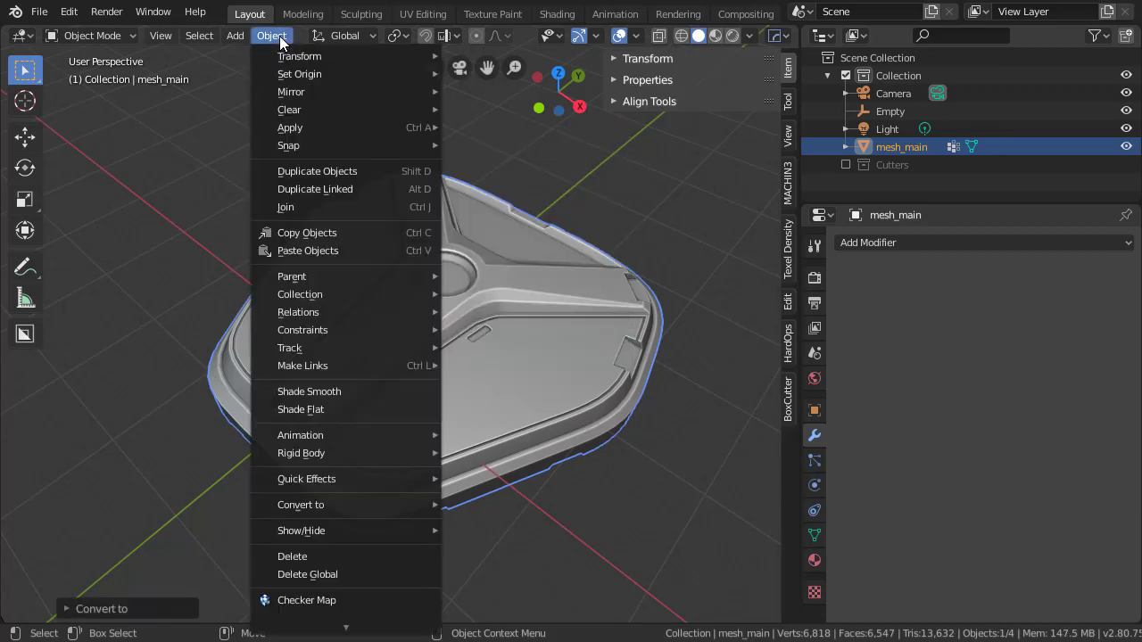
pyautogui.moveTo(337, 123)
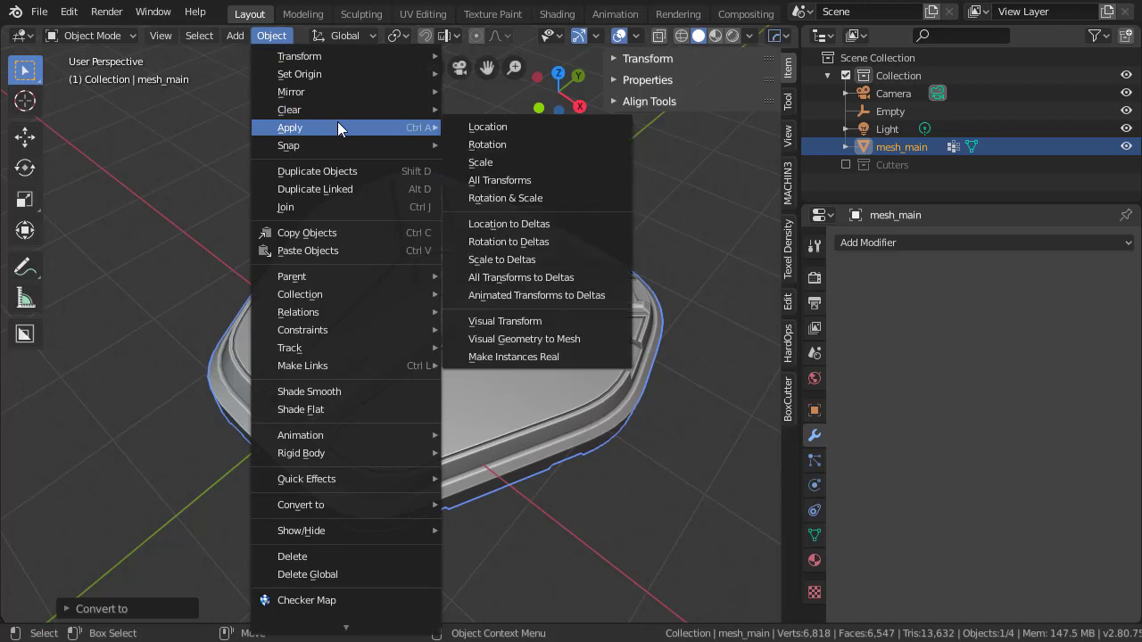
pyautogui.click(580, 166)
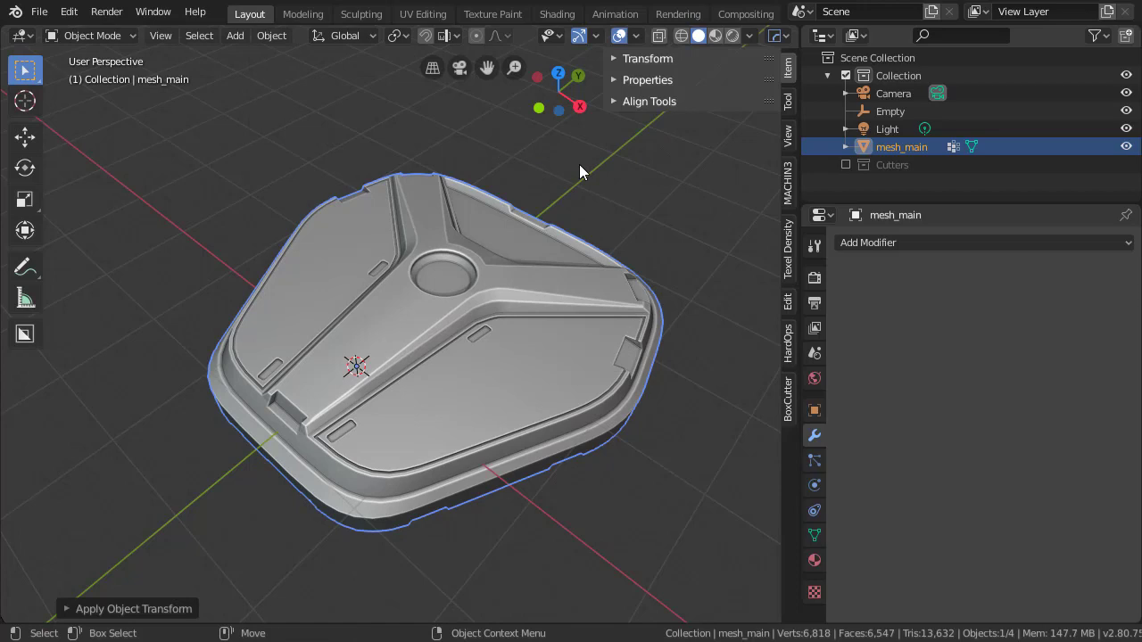
# Step: Add a new Principled BSDF material to mesh_main and rename it mat_beacon
pyautogui.click(815, 561)
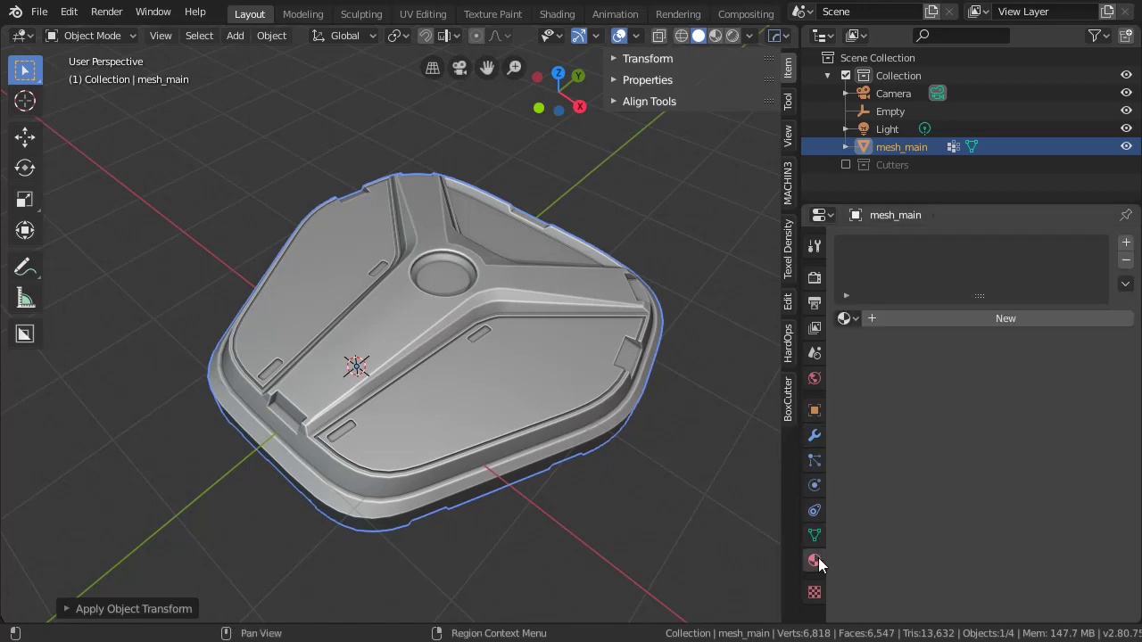
pyautogui.click(966, 317)
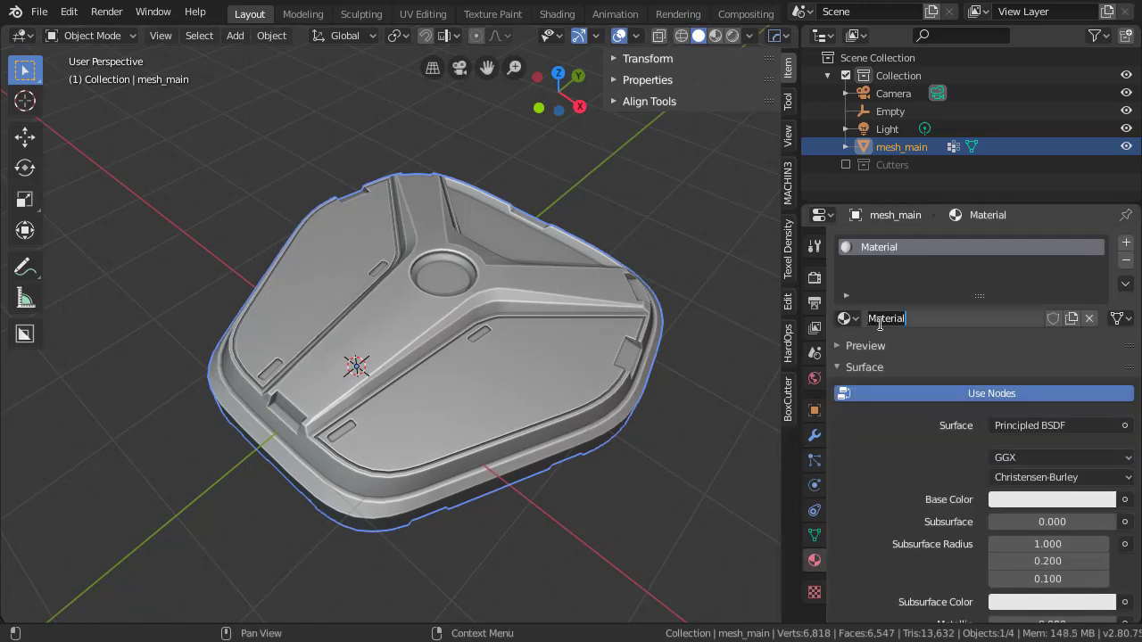
pyautogui.doubleClick(879, 319)
pyautogui.write('mat_beacon')
pyautogui.press('Return')
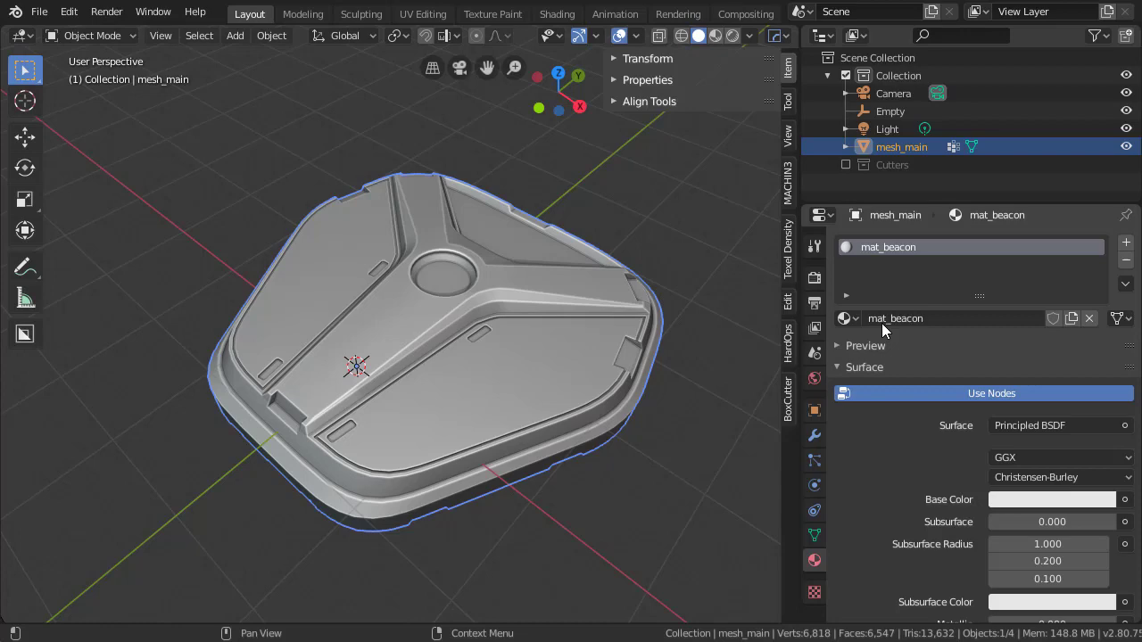
# Step: Enter Edit Mode in face select and select all faces of mesh_main
pyautogui.click(89, 36)
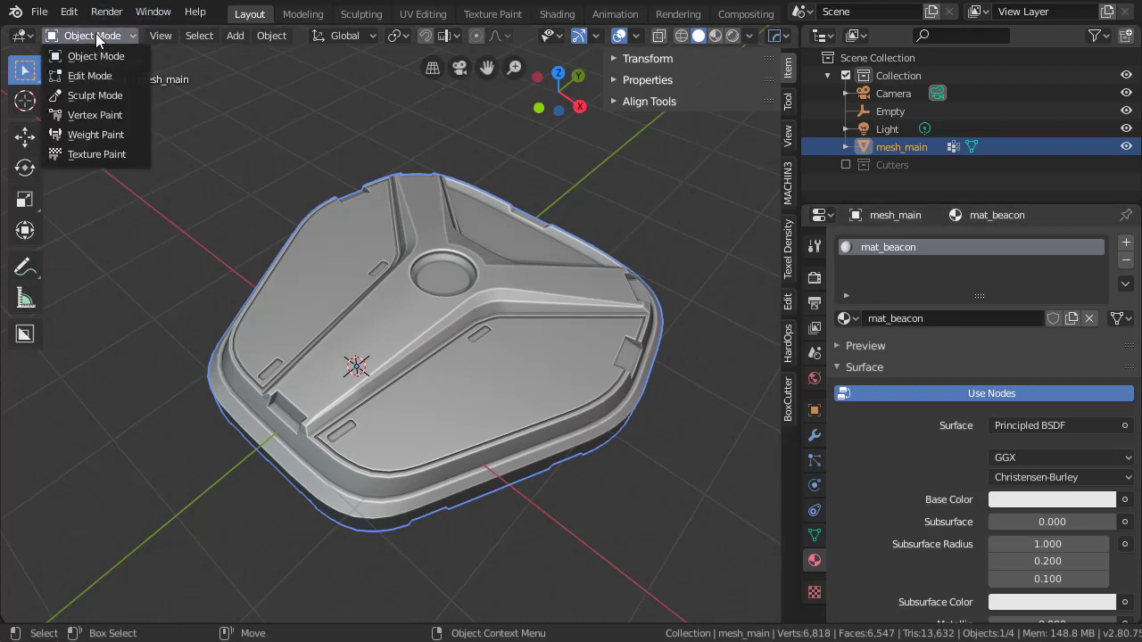
pyautogui.click(97, 77)
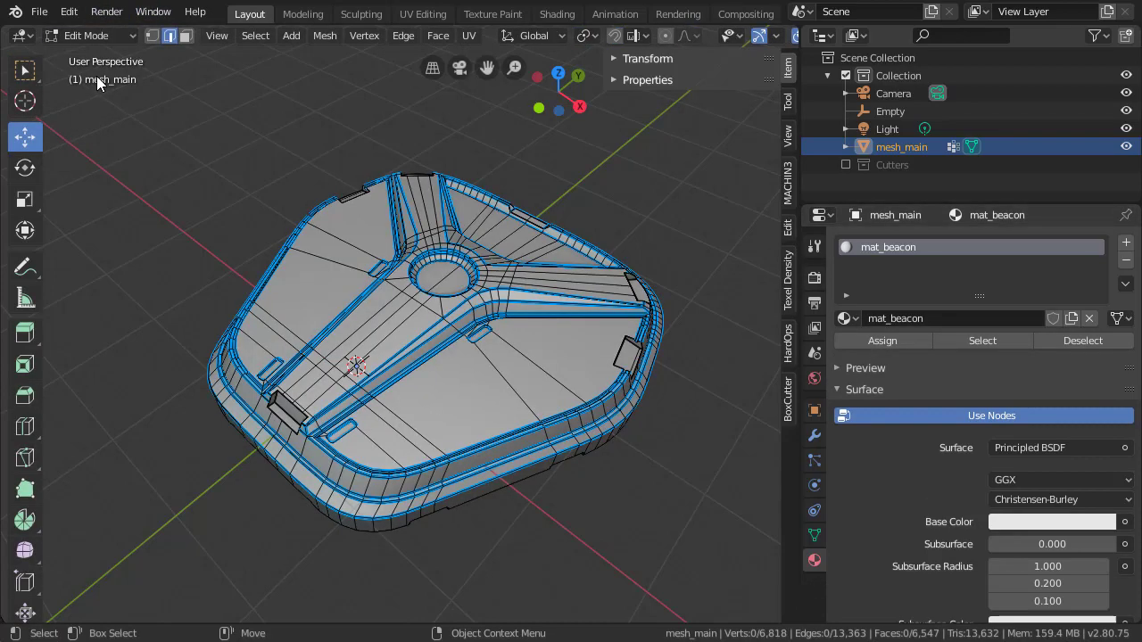
pyautogui.click(184, 36)
pyautogui.click(255, 36)
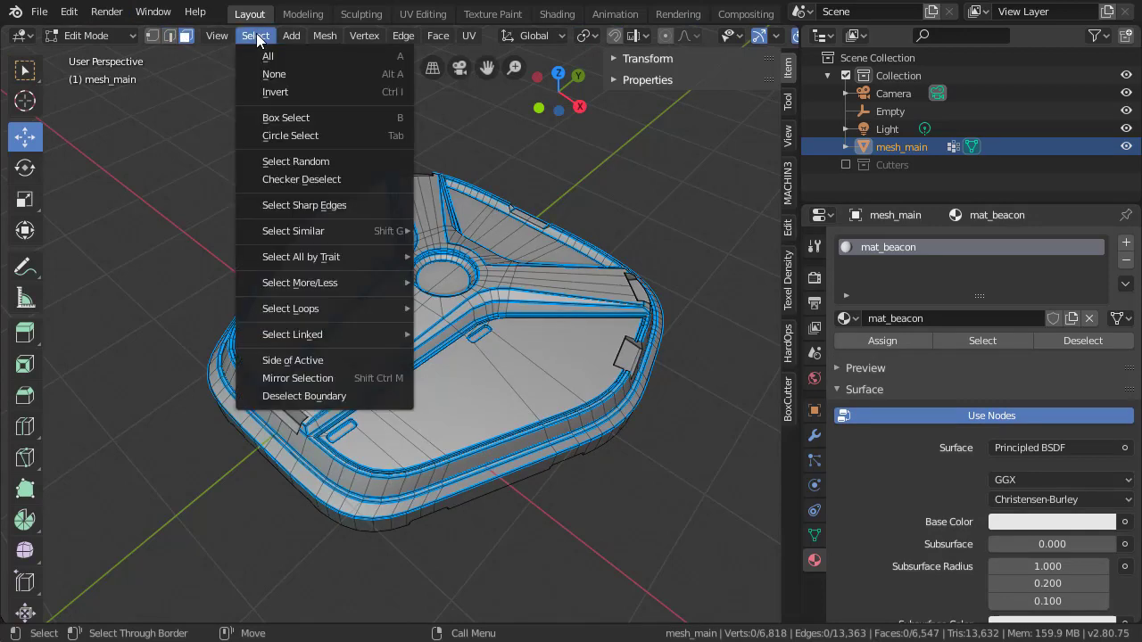
pyautogui.click(291, 56)
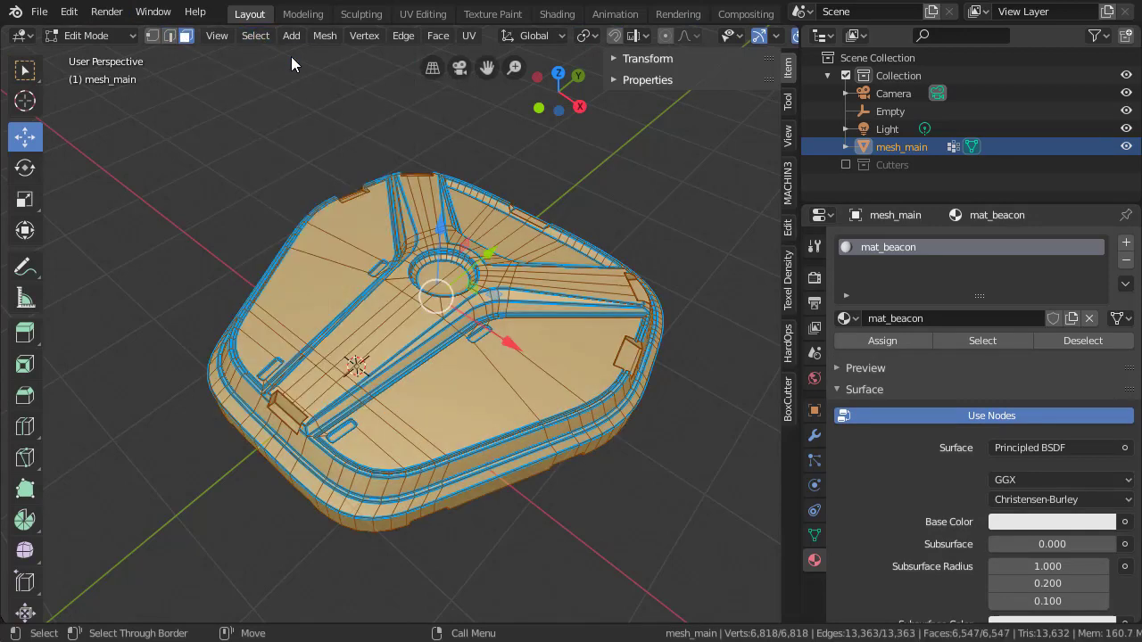
# Step: Run Smart UV Project on the mesh with a 0.02 island margin
pyautogui.click(469, 35)
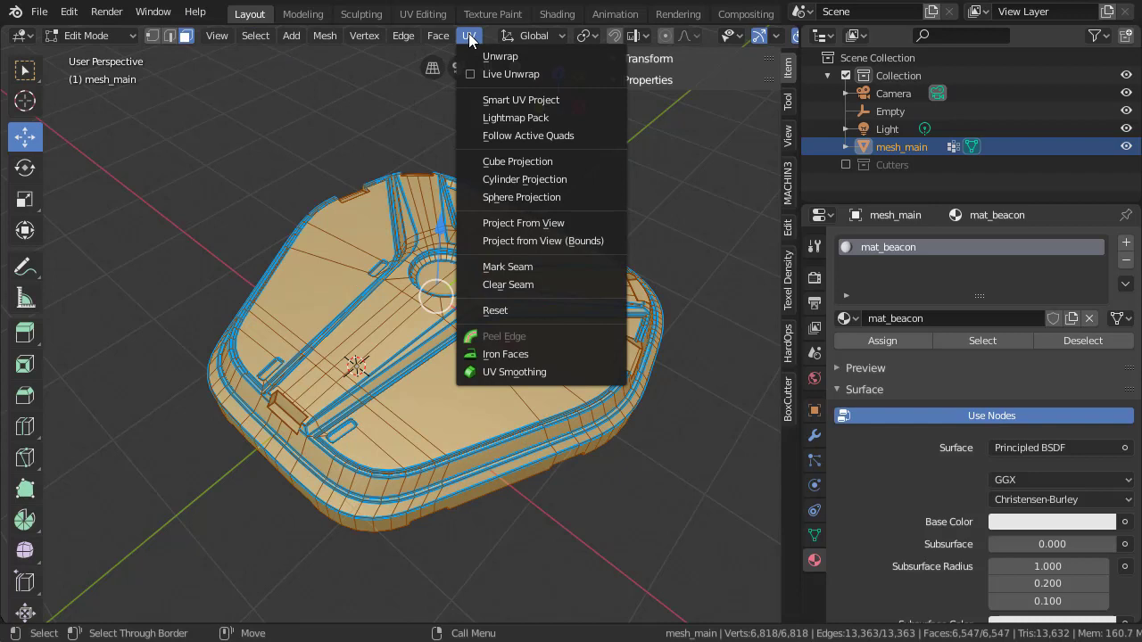
pyautogui.click(554, 99)
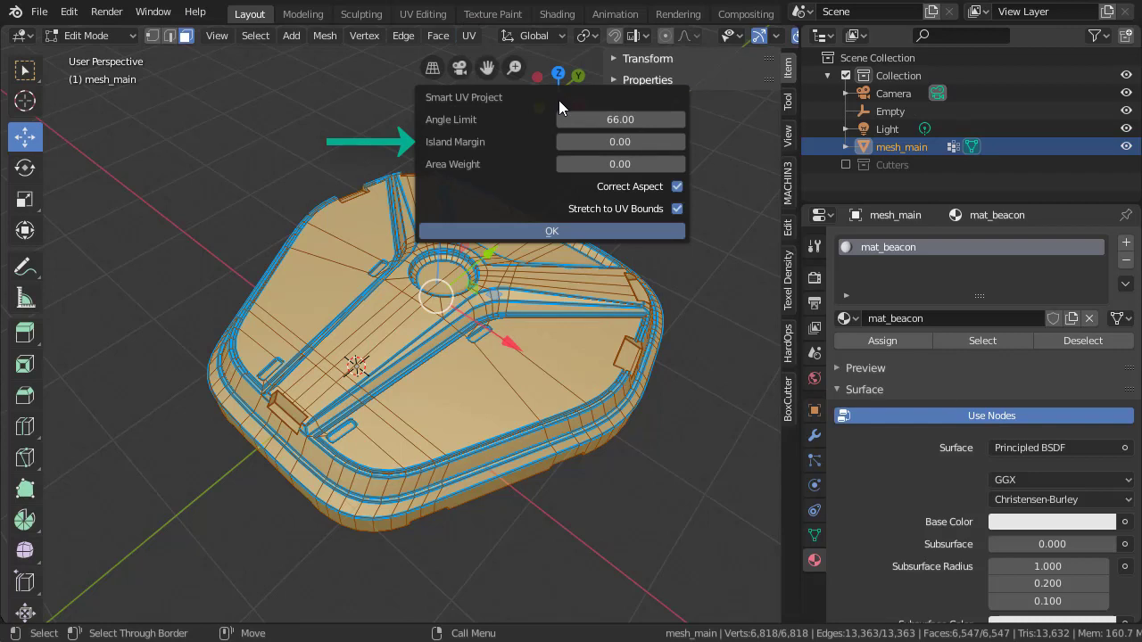
pyautogui.click(584, 142)
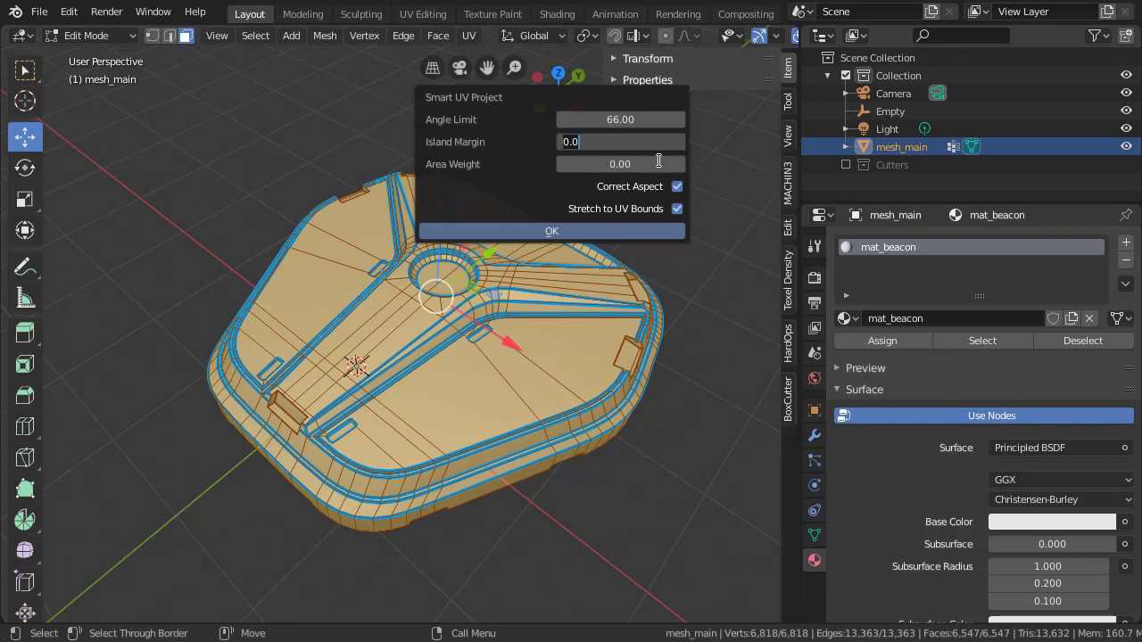
pyautogui.write('.02')
pyautogui.press('Return')
pyautogui.click(598, 234)
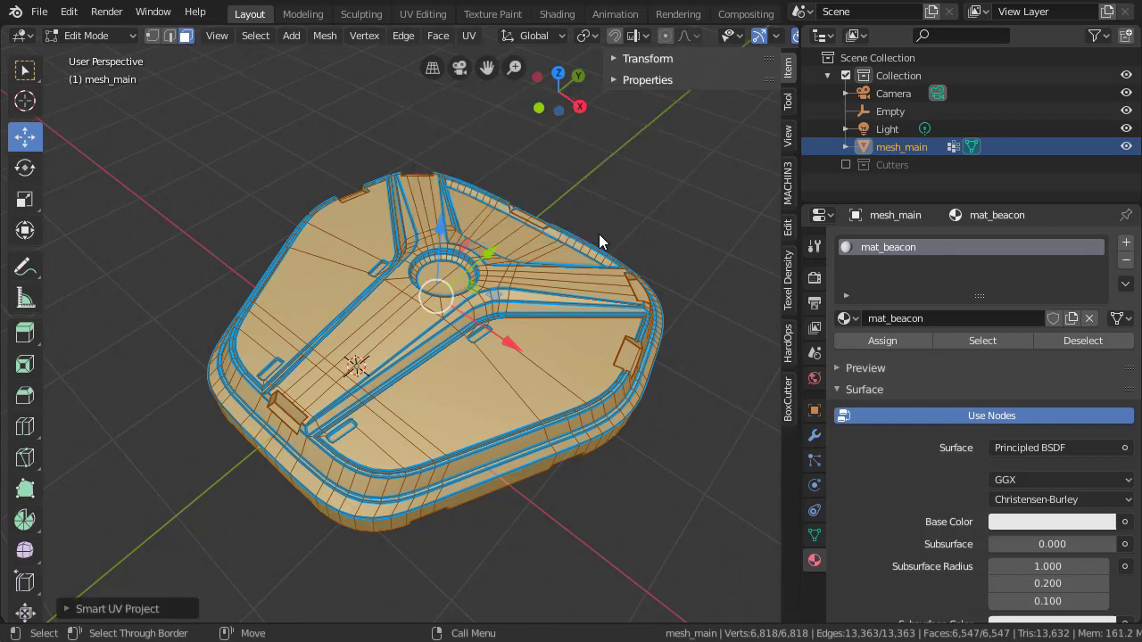
# Step: Back in Object Mode, export mesh_main as Wavefront tutorial_01.obj, Selection Only, into Exports
pyautogui.click(106, 38)
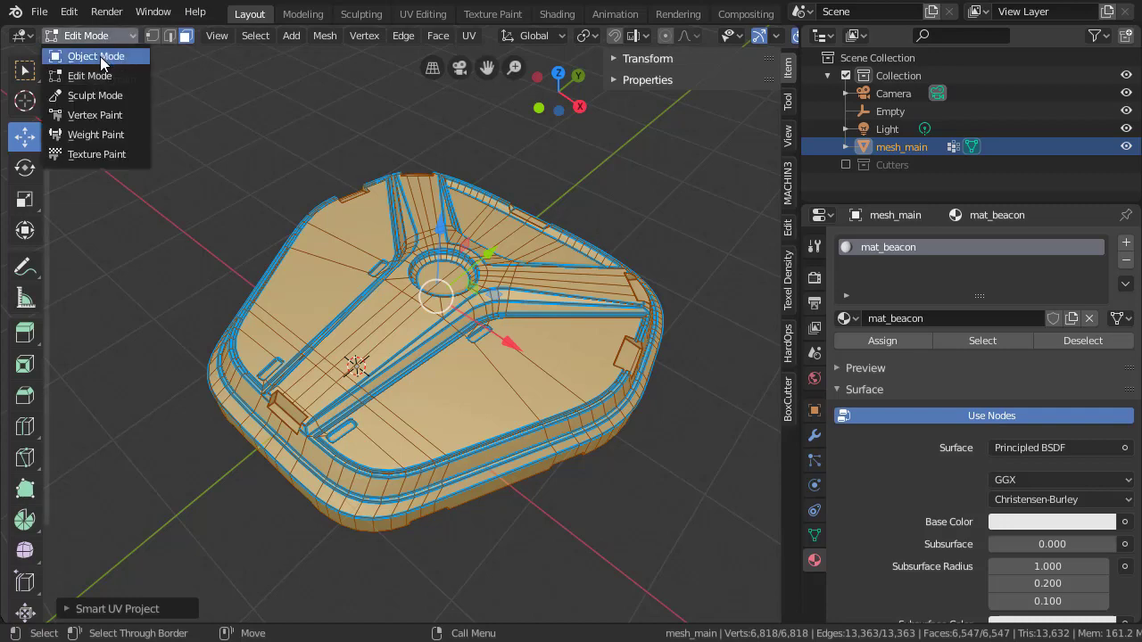
pyautogui.click(100, 56)
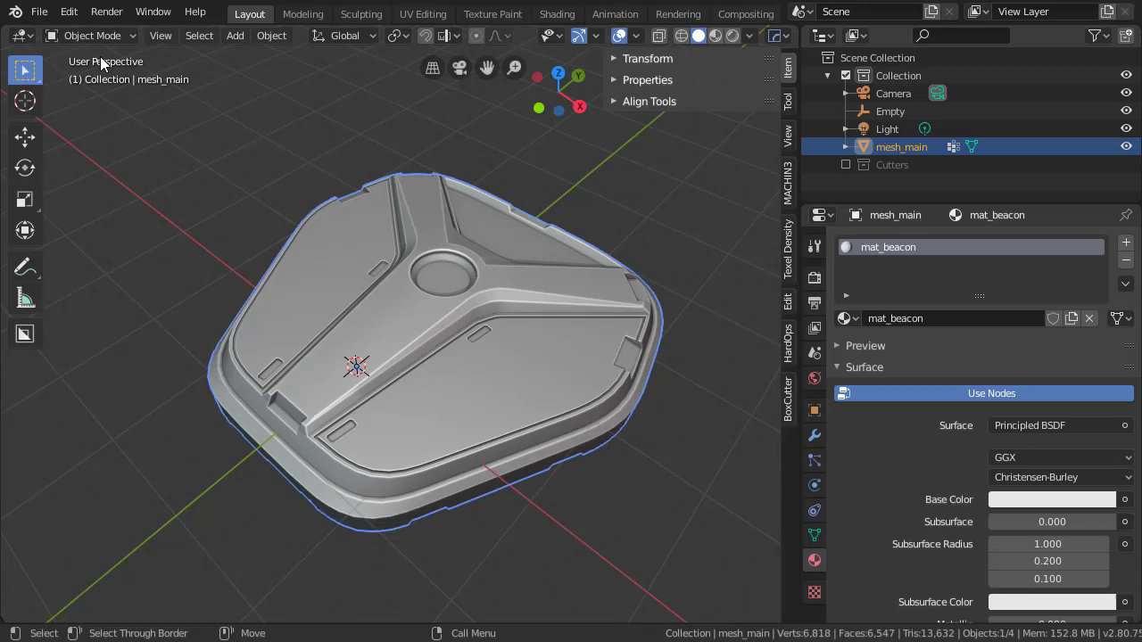
pyautogui.click(39, 12)
pyautogui.moveTo(147, 272)
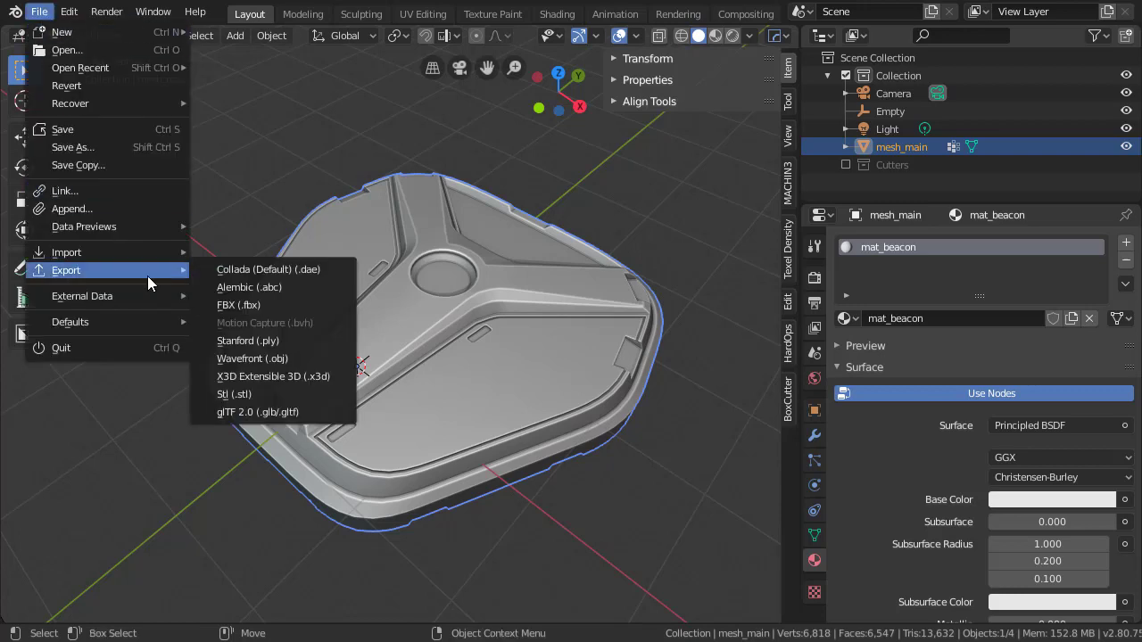
pyautogui.click(332, 357)
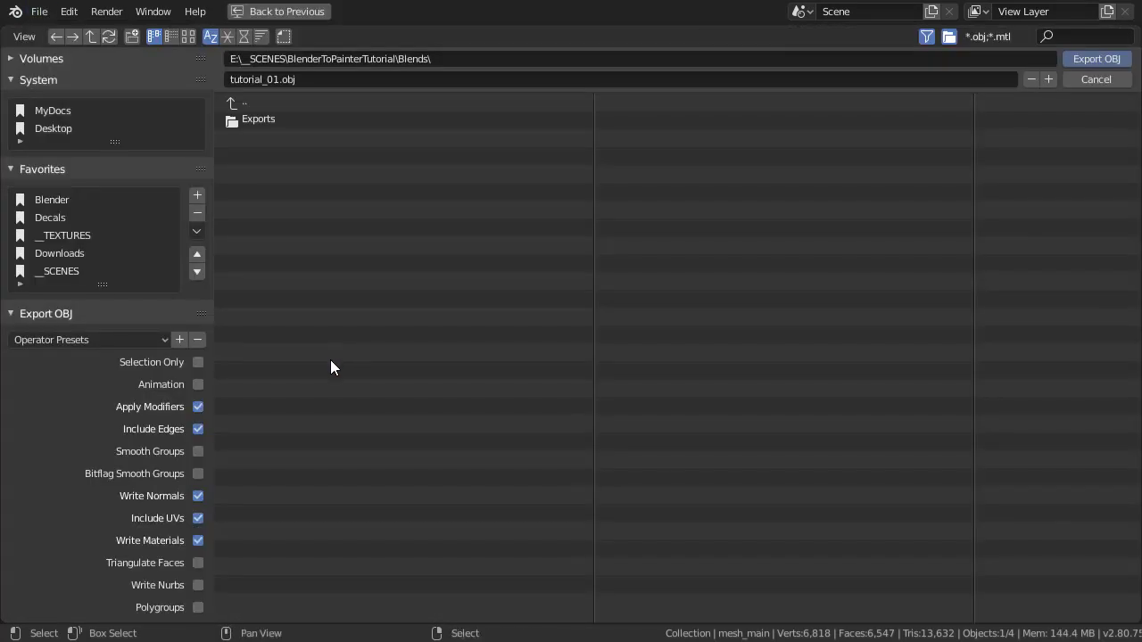
pyautogui.click(197, 364)
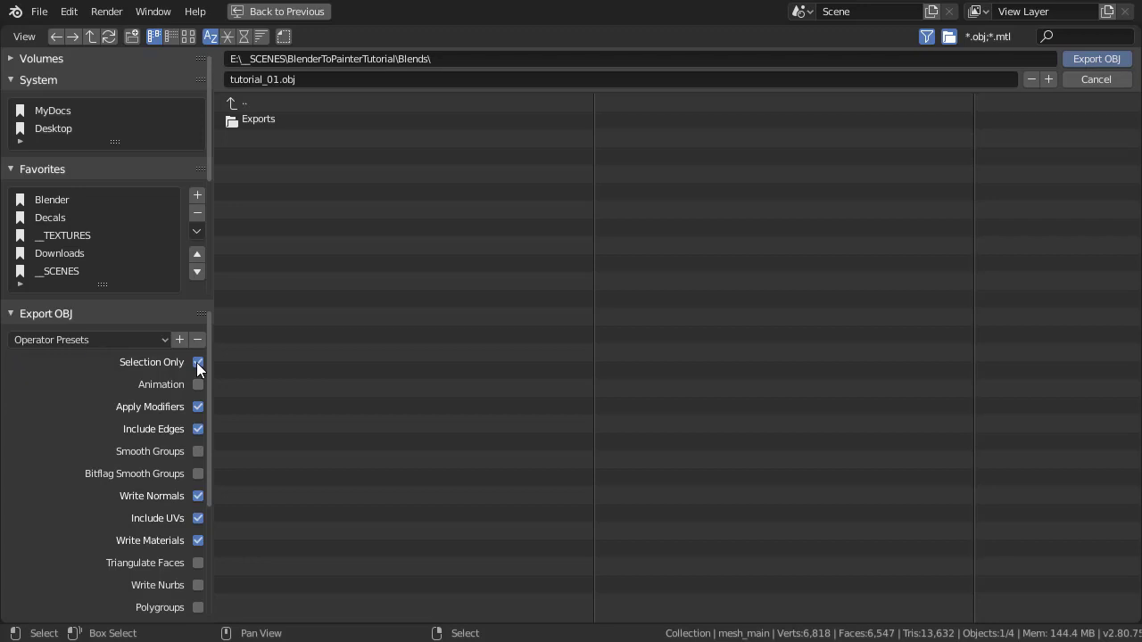
pyautogui.click(267, 119)
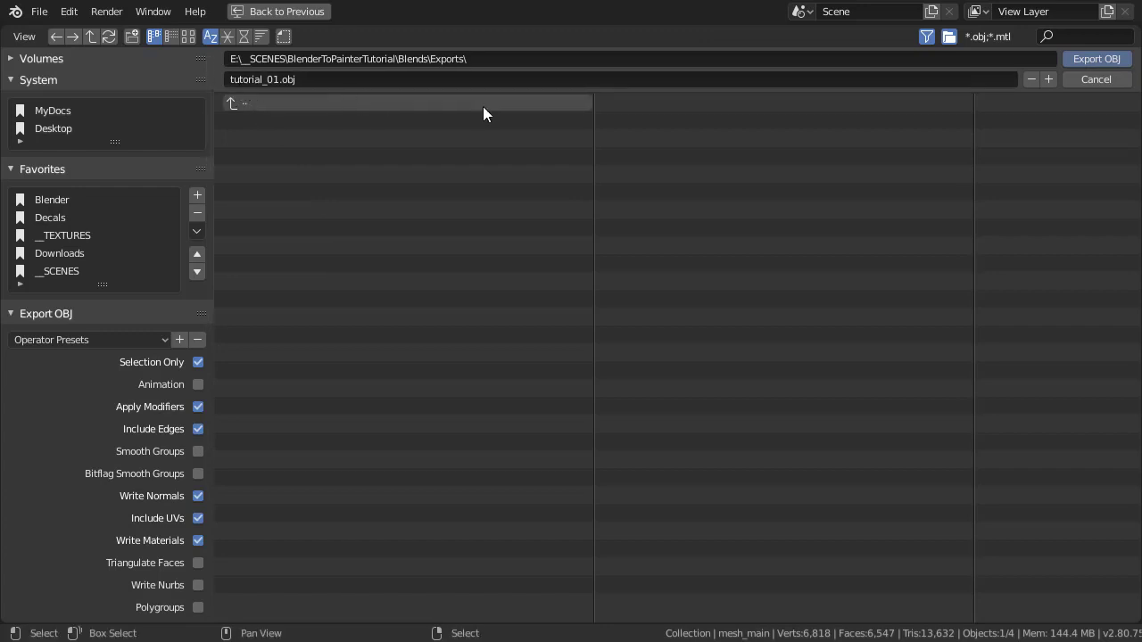
pyautogui.click(1117, 64)
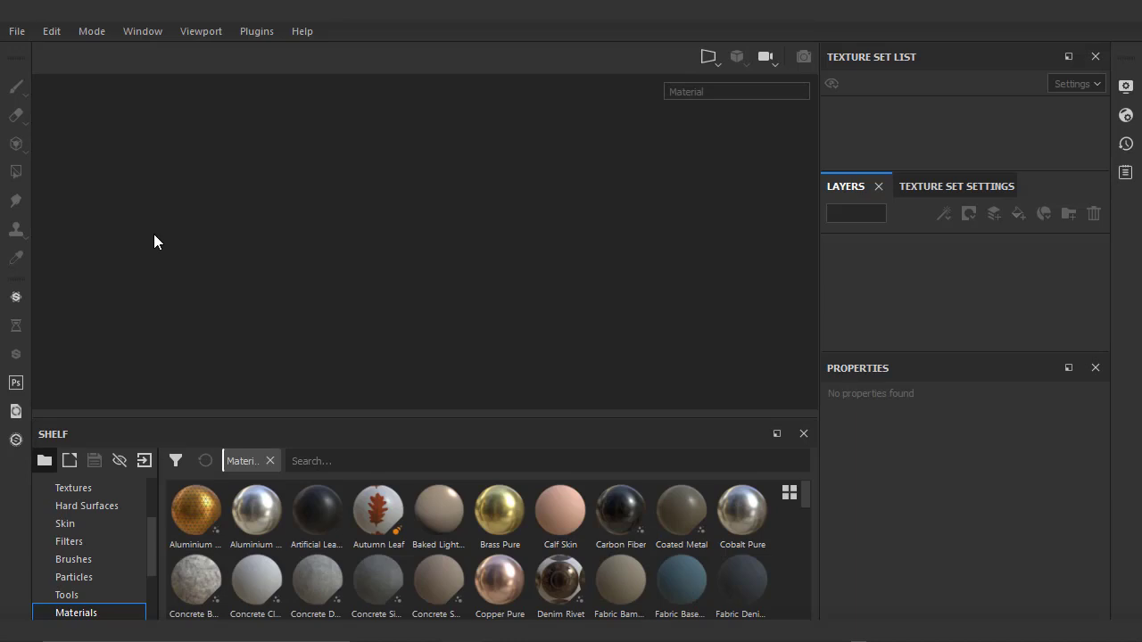
# Step: Create a new Substance Painter project using tutorial_01.obj from the Exports folder
pyautogui.click(17, 30)
pyautogui.click(28, 49)
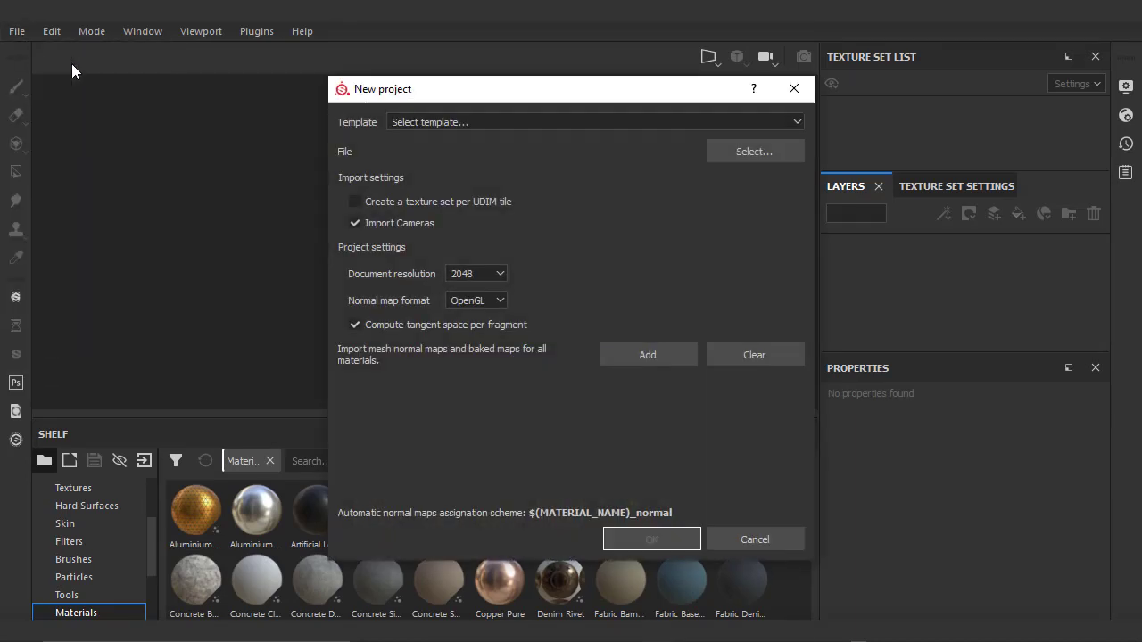
pyautogui.click(745, 150)
pyautogui.click(542, 228)
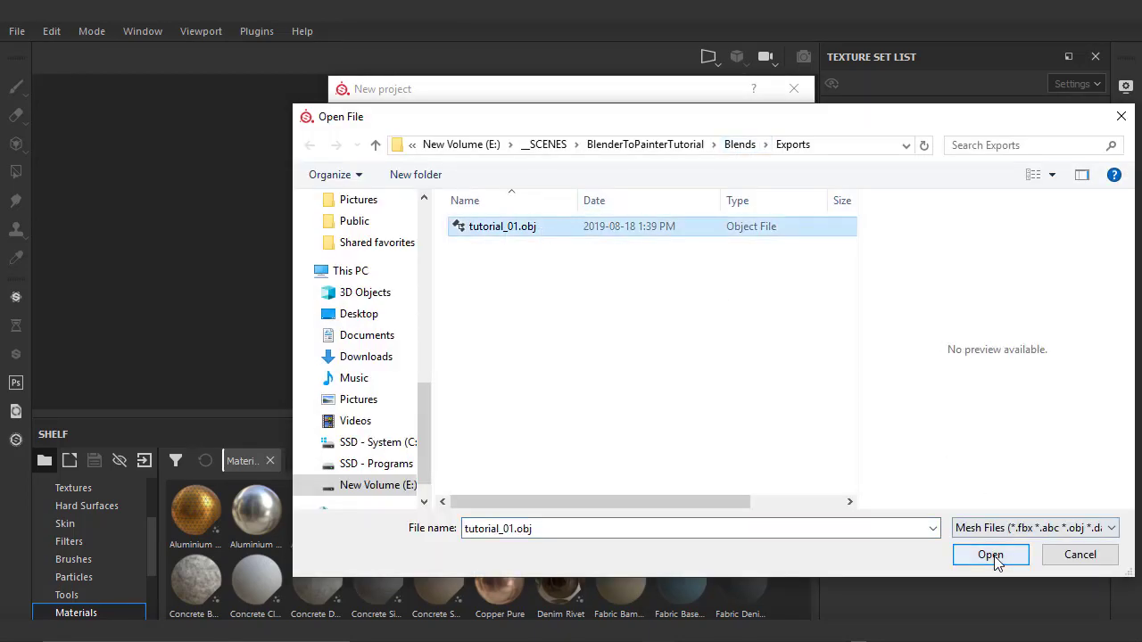
pyautogui.click(989, 553)
pyautogui.click(672, 542)
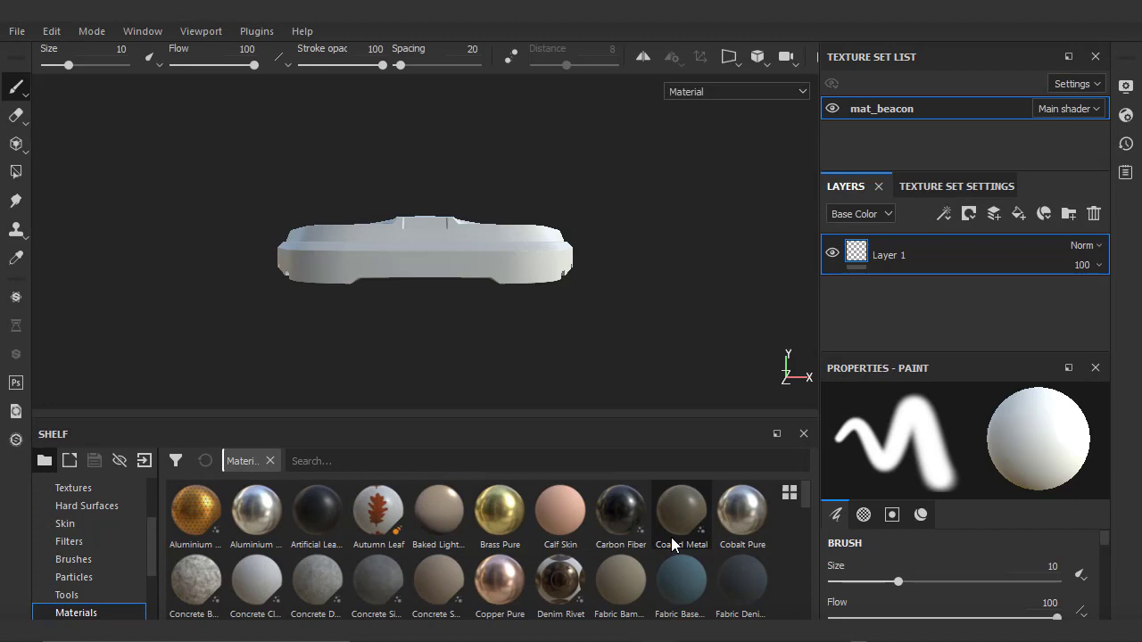
# Step: Bake mat_beacon's mesh maps from Texture Set Settings with a 2048 output size
pyautogui.moveTo(622, 247)
pyautogui.keyDown('alt'); pyautogui.mouseDown()
pyautogui.moveTo(632, 242)
pyautogui.moveTo(671, 357)
pyautogui.moveTo(658, 298)
pyautogui.mouseUp(); pyautogui.keyUp('alt')
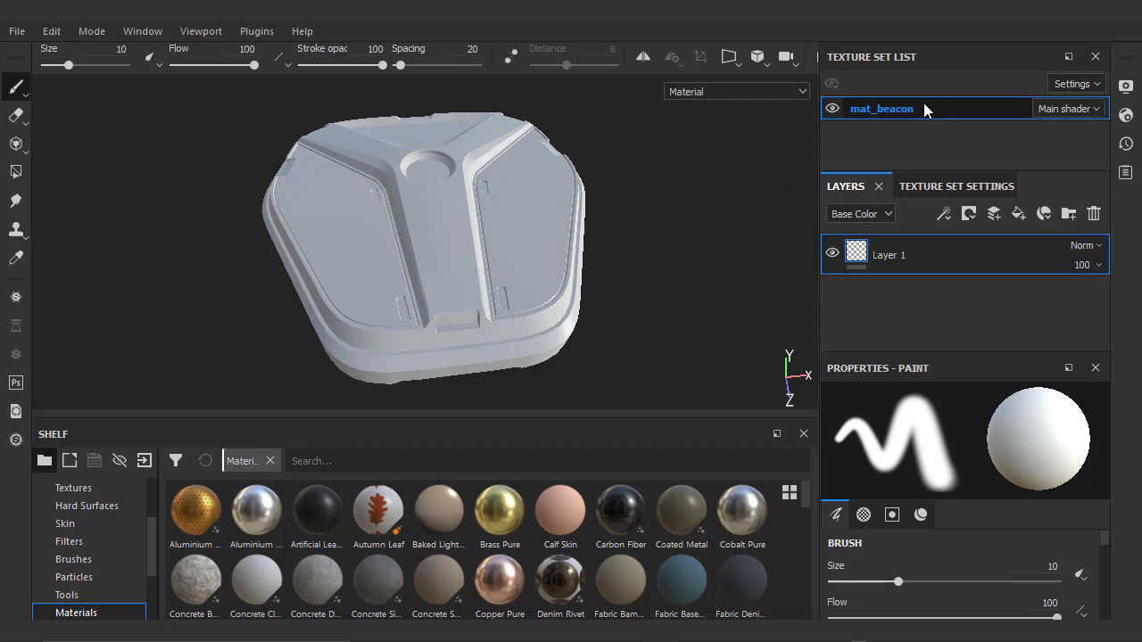
pyautogui.click(959, 185)
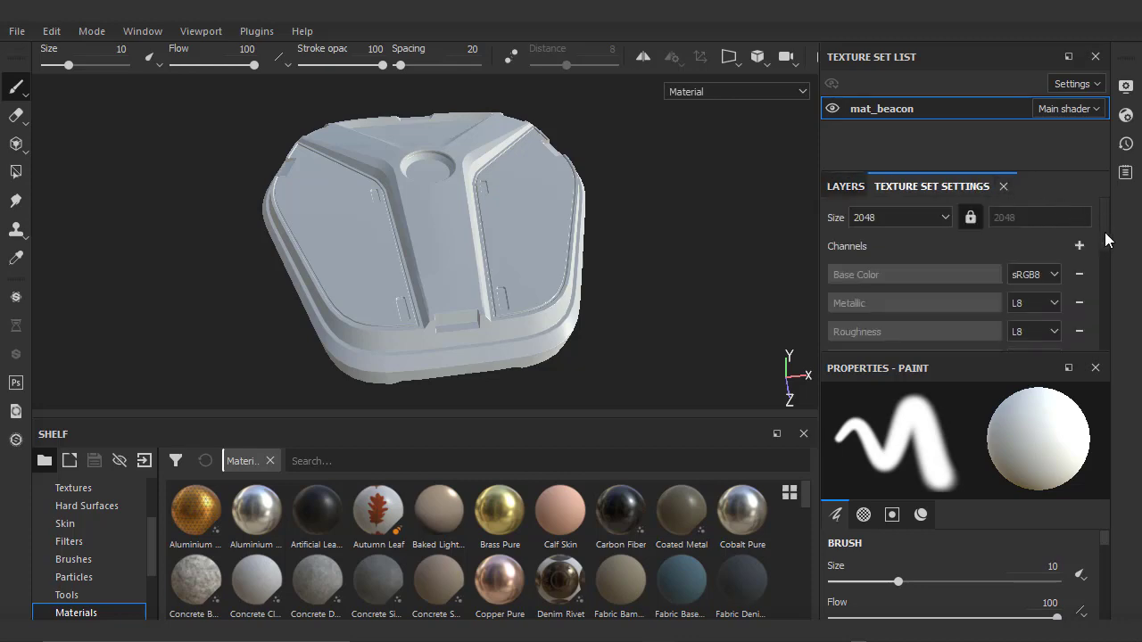
pyautogui.scroll(-5, 1104, 273)
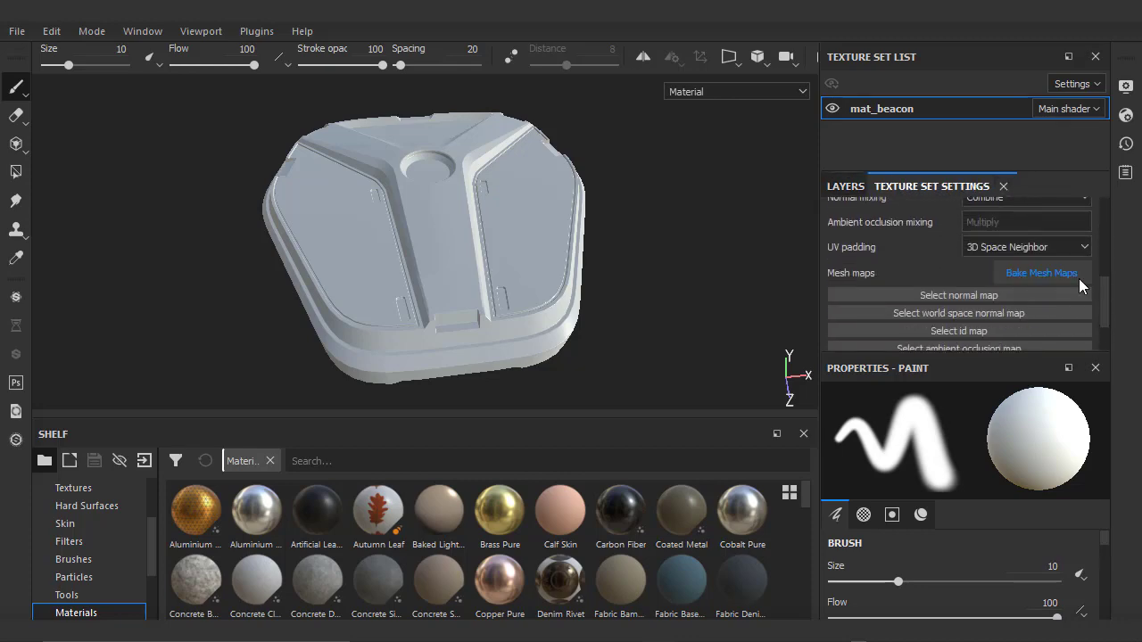
pyautogui.click(1078, 279)
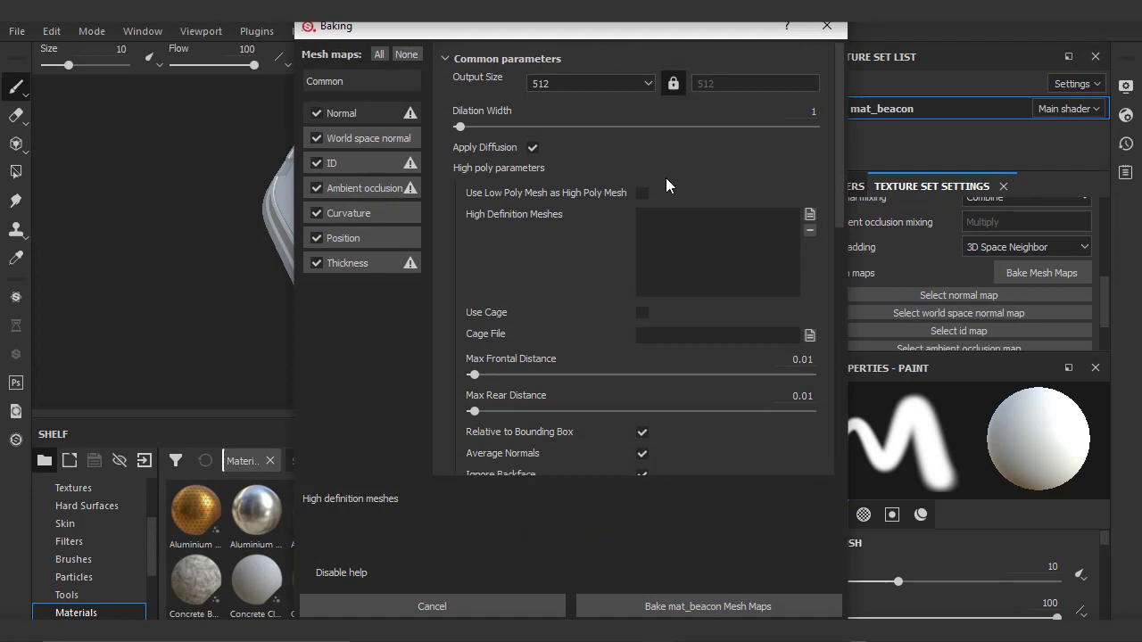
pyautogui.click(590, 83)
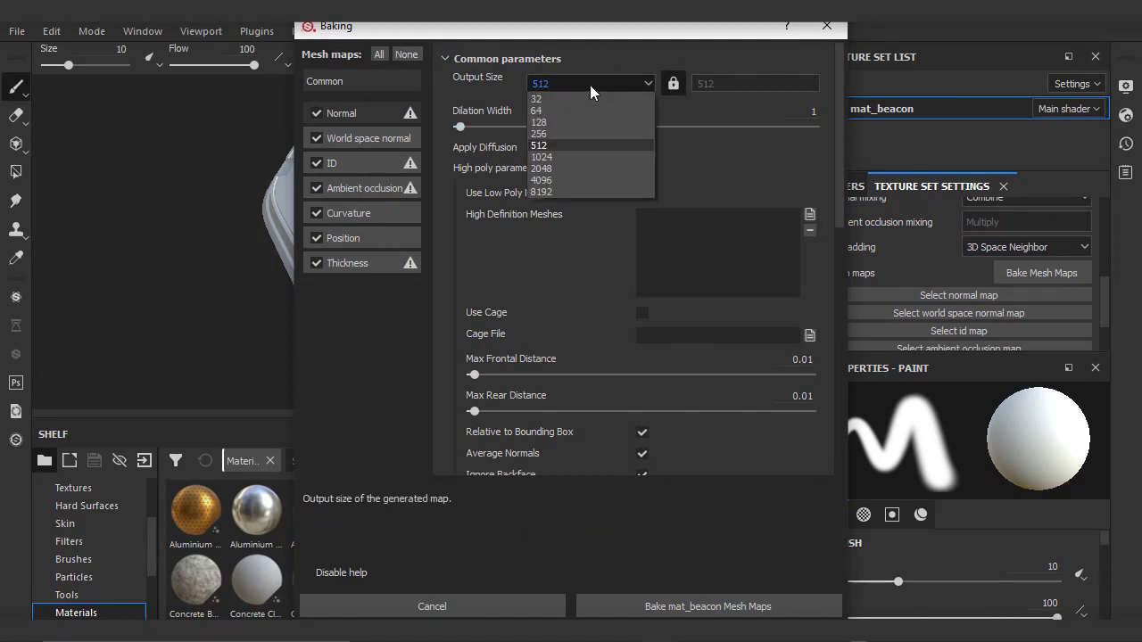
pyautogui.click(588, 167)
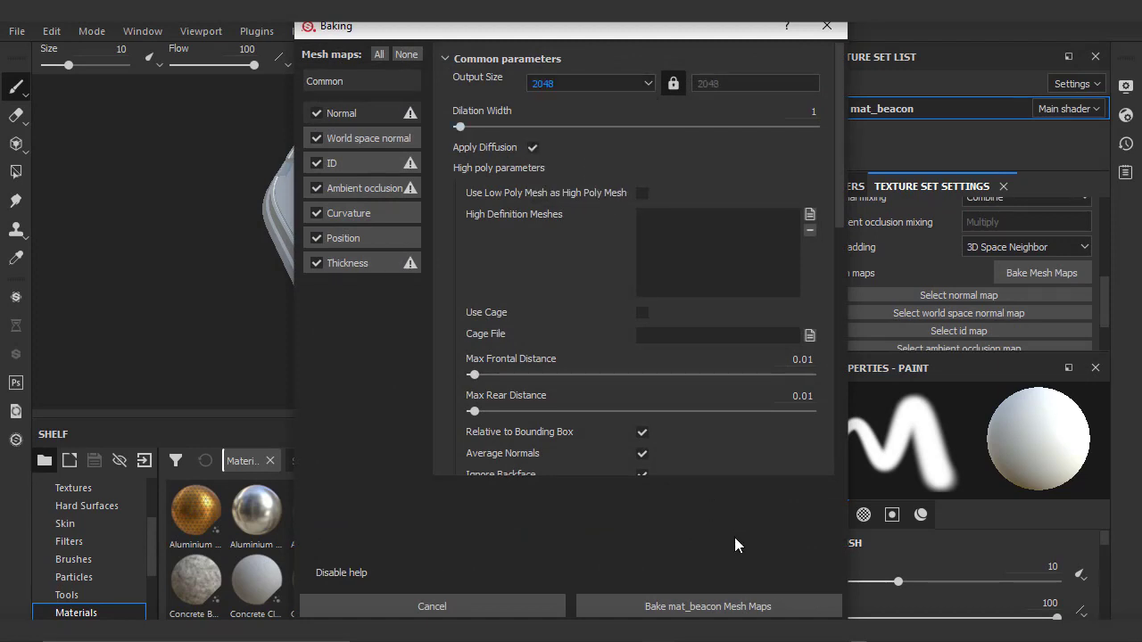
pyautogui.click(767, 607)
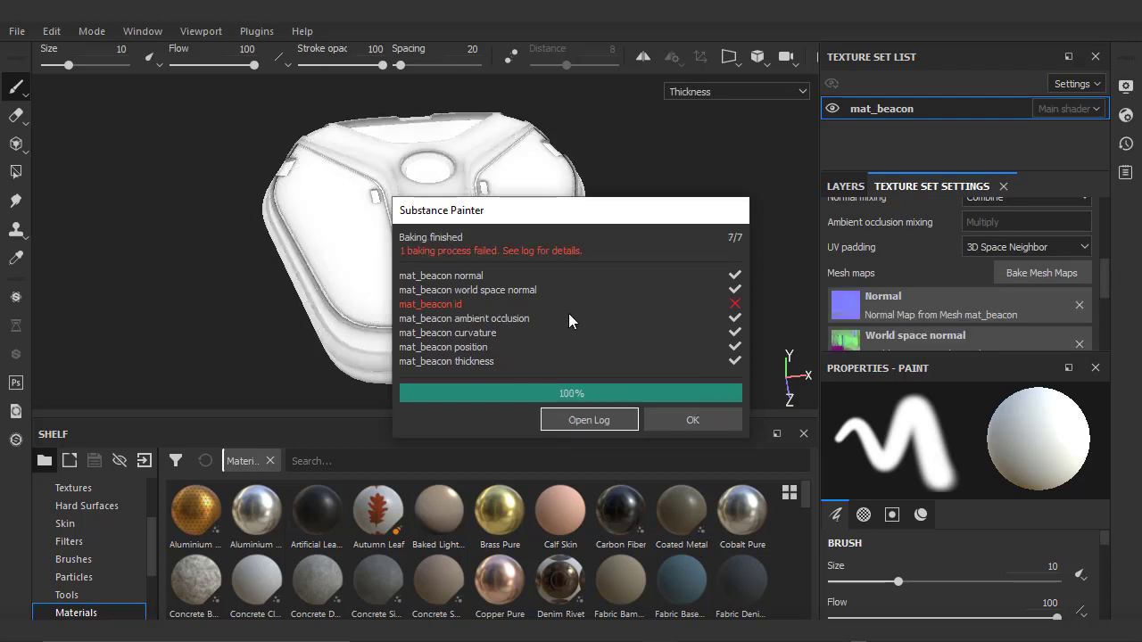
# Step: Search the shelf for 'steel painted' and drag the green Steel Painted material onto the beacon
pyautogui.click(686, 417)
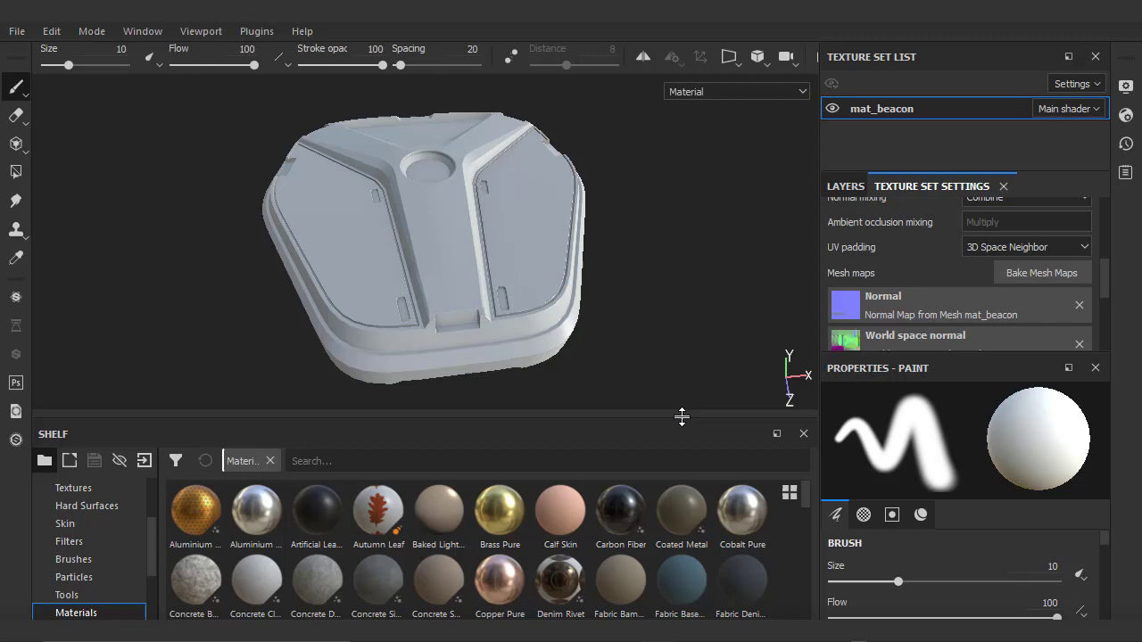
pyautogui.click(270, 461)
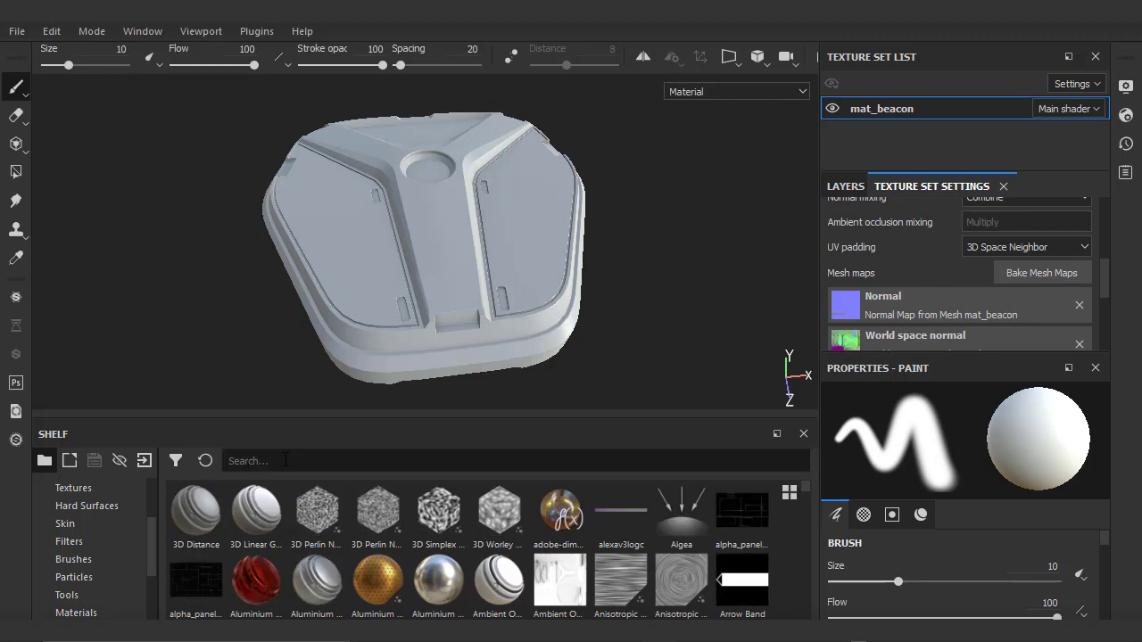
pyautogui.write('steel')
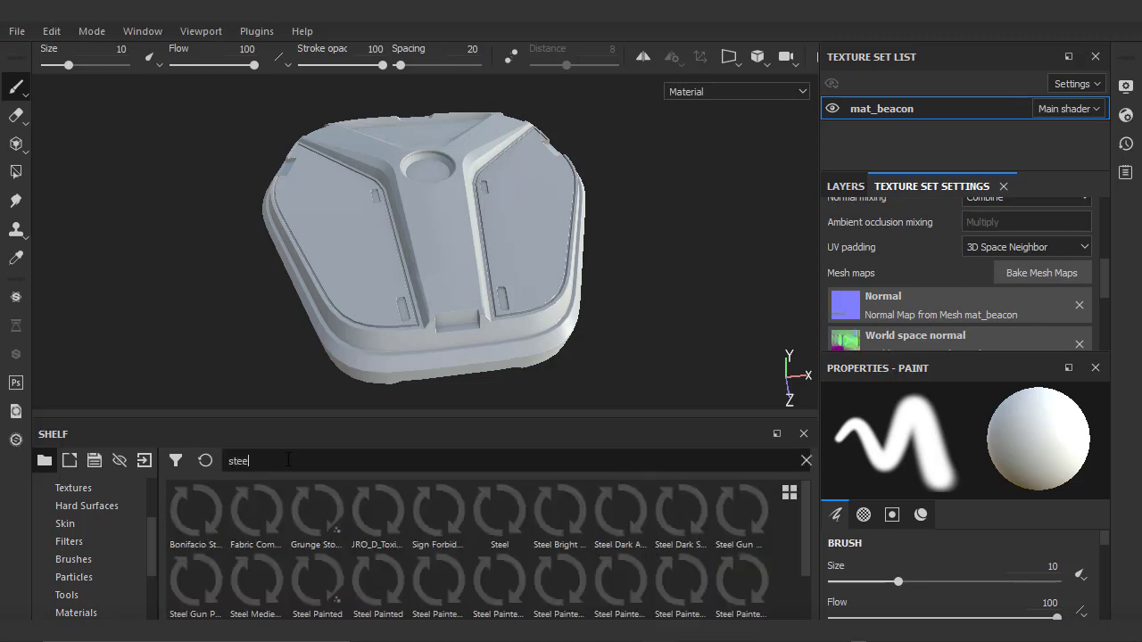
pyautogui.write(' painted')
pyautogui.moveTo(634, 524)
pyautogui.mouseDown()
pyautogui.moveTo(494, 271)
pyautogui.moveTo(548, 256)
pyautogui.moveTo(487, 295)
pyautogui.moveTo(594, 266)
pyautogui.moveTo(485, 298)
pyautogui.moveTo(570, 280)
pyautogui.moveTo(556, 291)
pyautogui.moveTo(545, 276)
pyautogui.mouseUp()
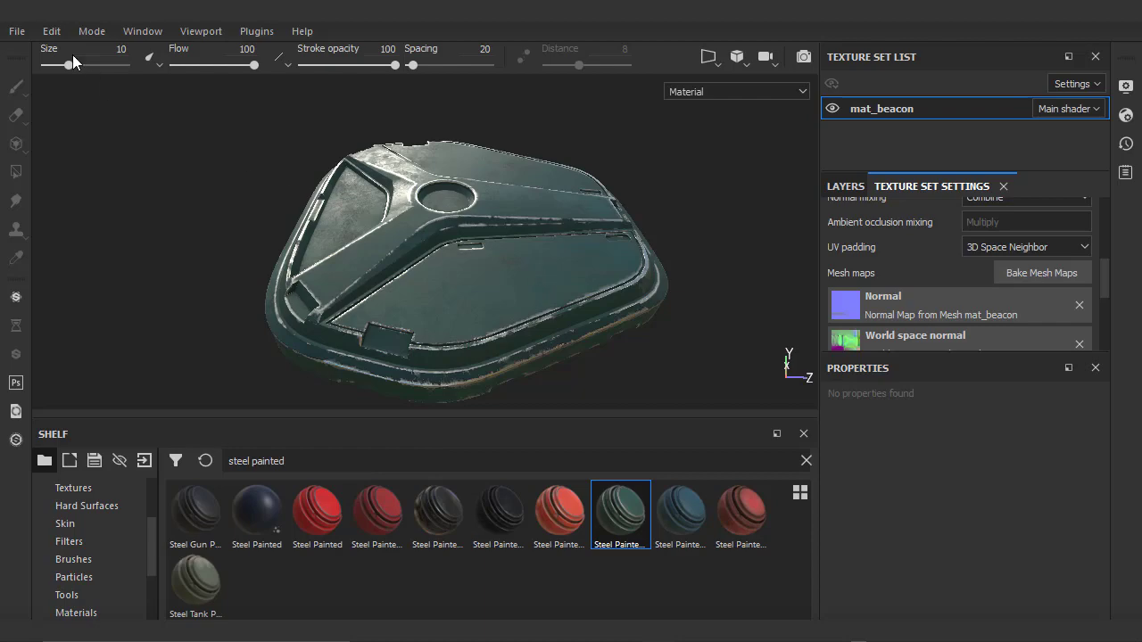
# Step: Start a texture export and set its output folder to Maps
pyautogui.click(16, 32)
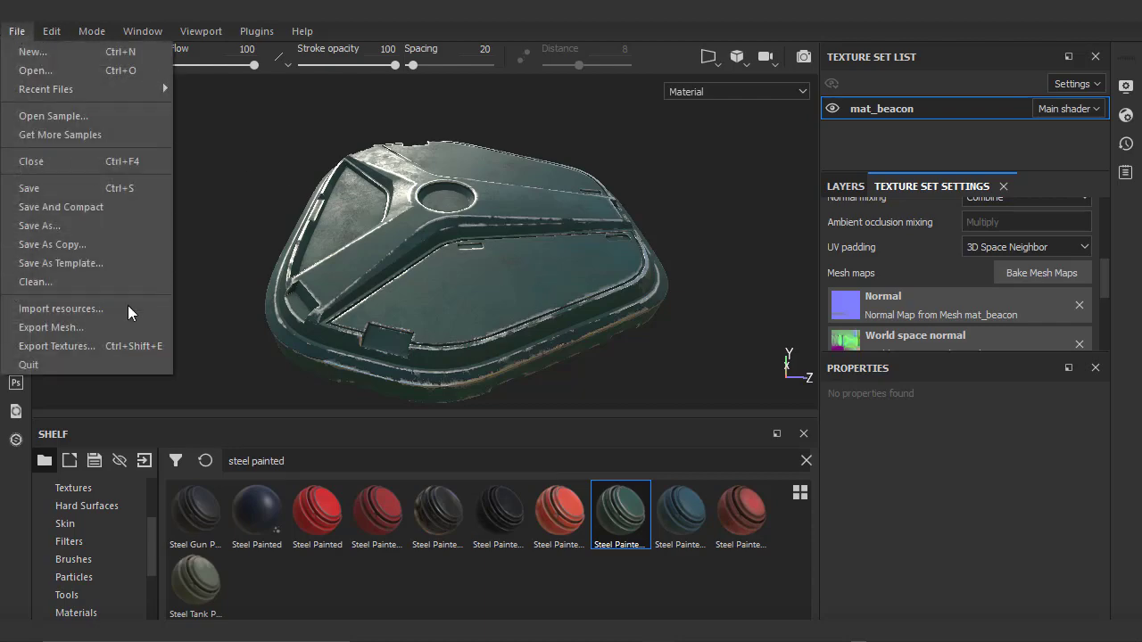
pyautogui.click(55, 346)
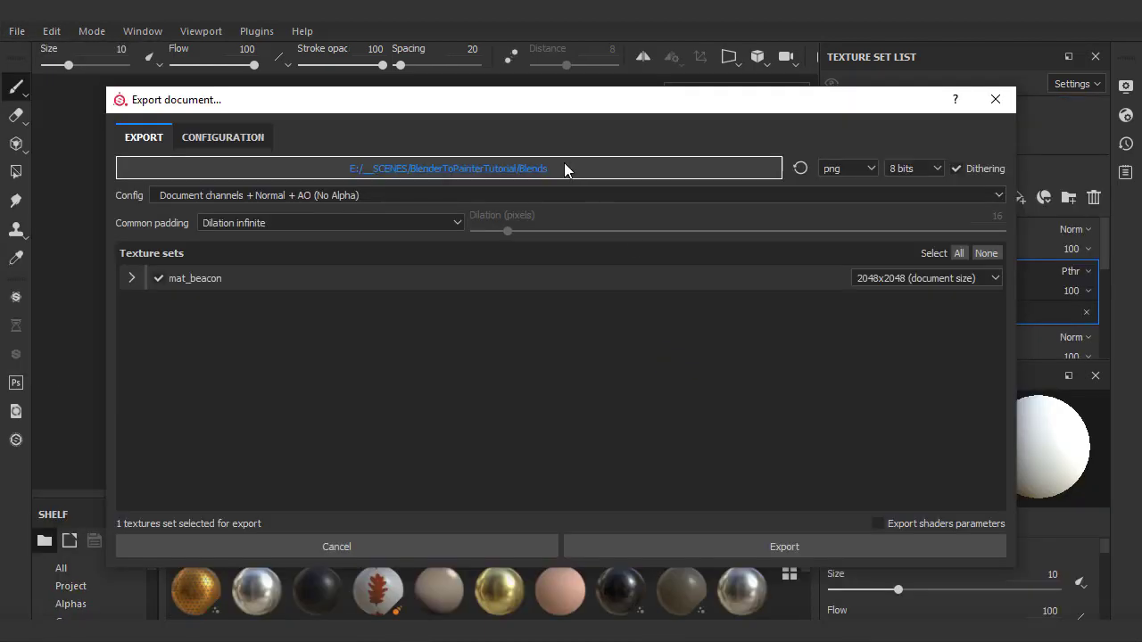
pyautogui.click(564, 164)
pyautogui.doubleClick(384, 256)
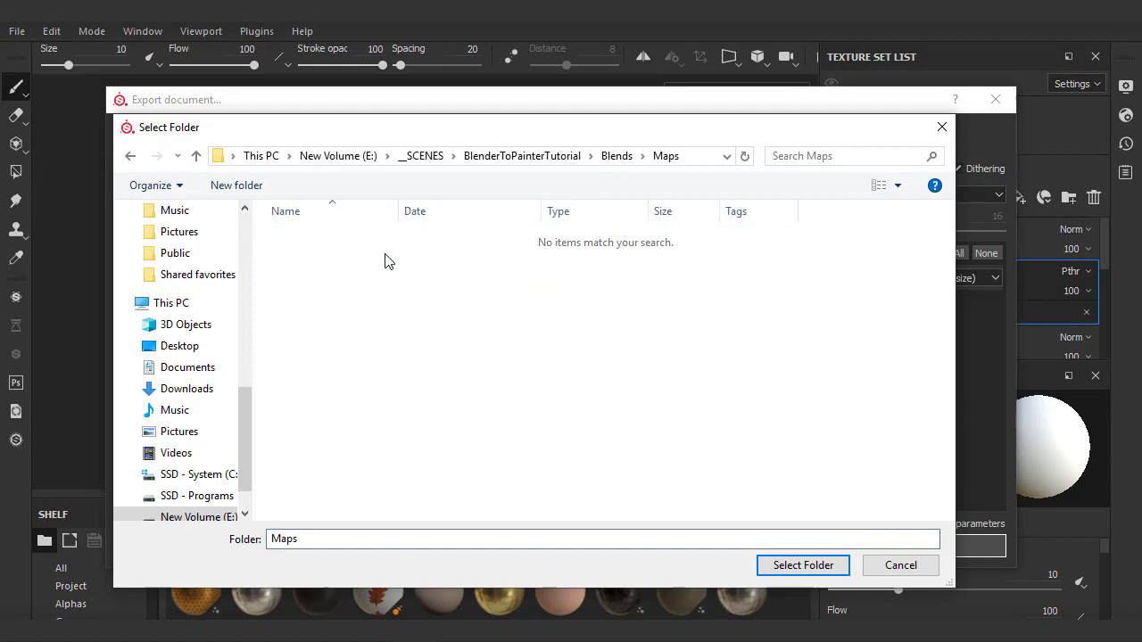
pyautogui.click(788, 566)
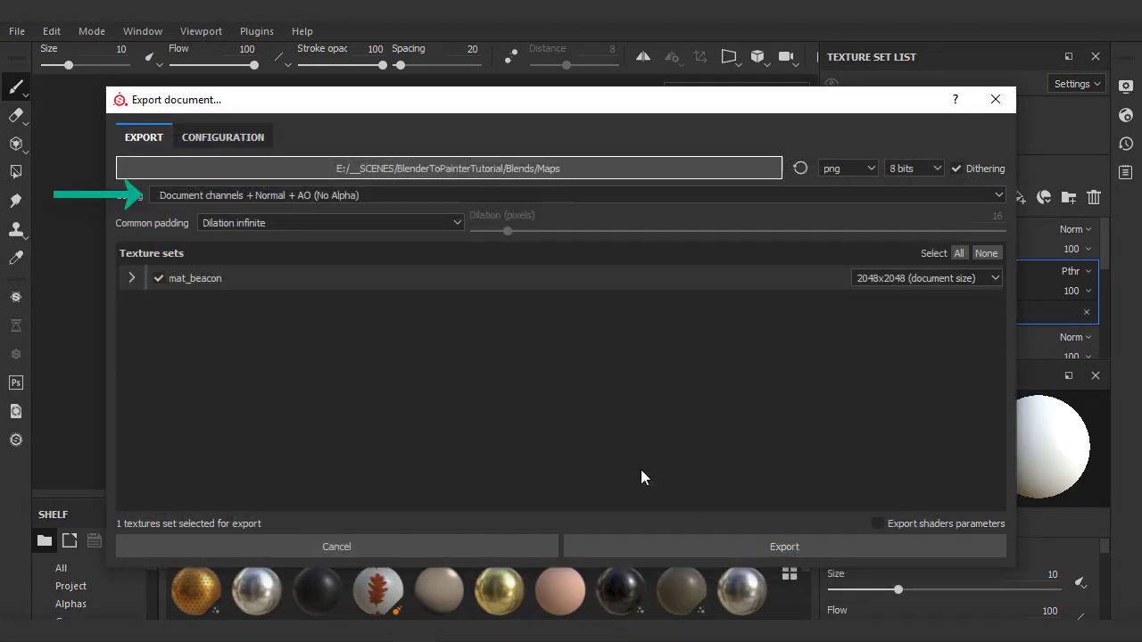
# Step: Export with the PBR MetalRough preset and open the output folder
pyautogui.click(385, 194)
pyautogui.scroll(-3, 359, 259)
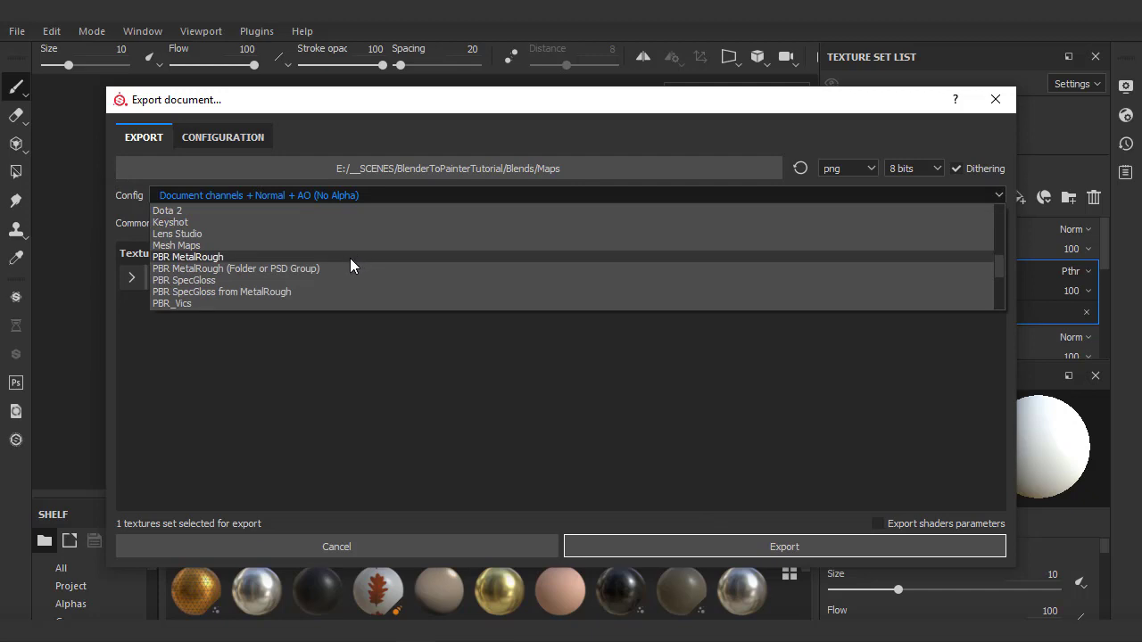
pyautogui.click(348, 257)
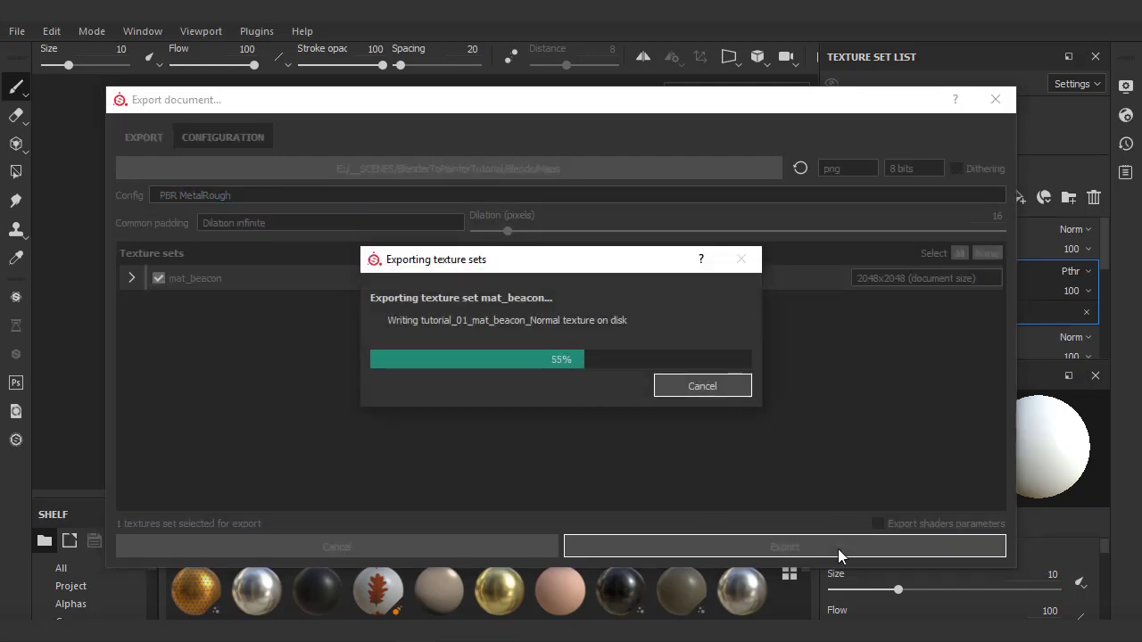
pyautogui.click(493, 358)
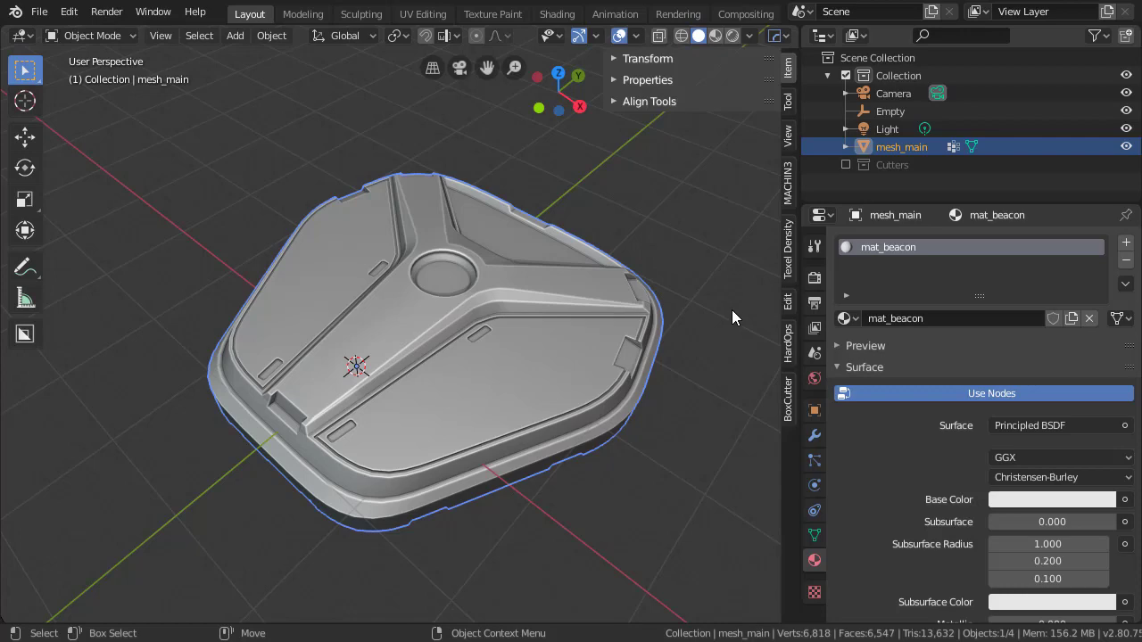
# Step: Find Node Wrangler by searching 'node' in Preferences add-ons, enable it, and close Preferences
pyautogui.click(75, 15)
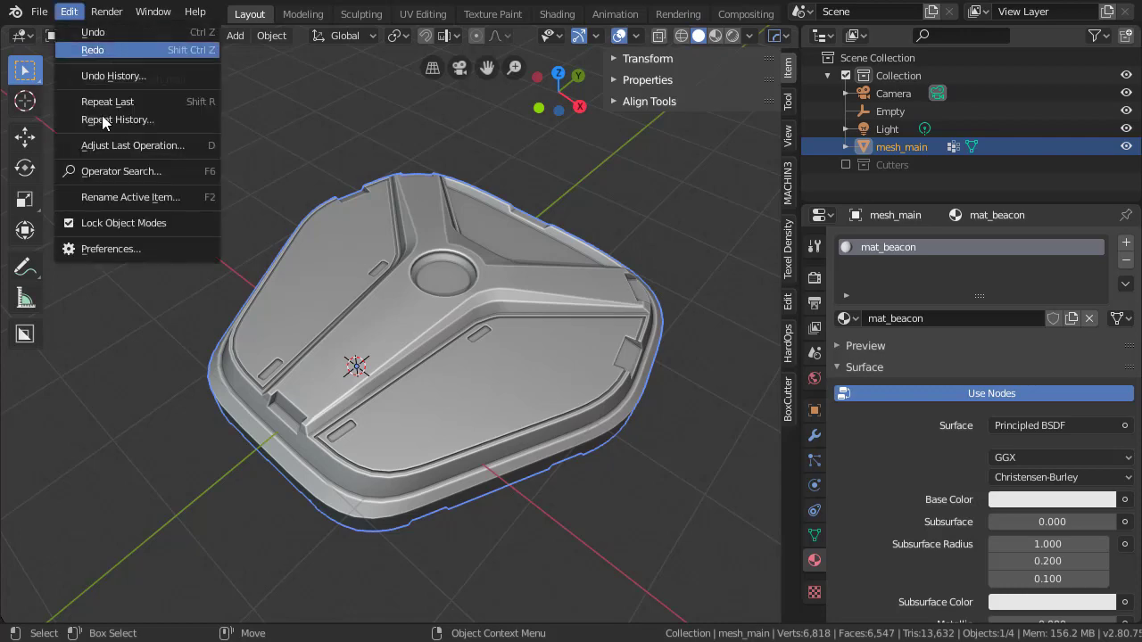
pyautogui.click(142, 243)
pyautogui.click(419, 76)
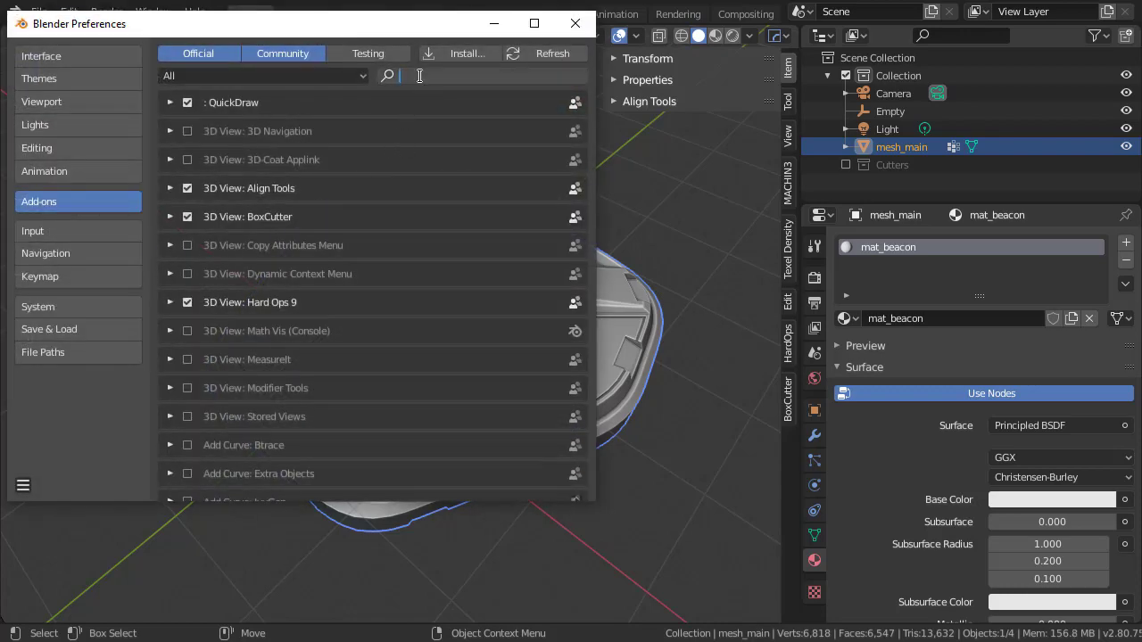
pyautogui.write('node')
pyautogui.click(188, 103)
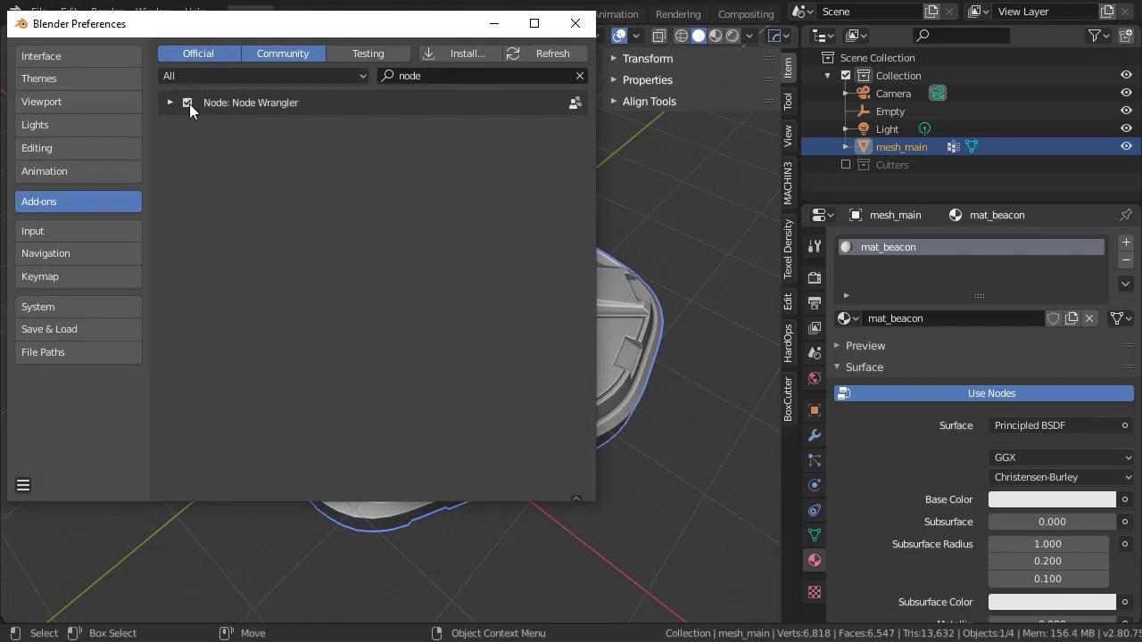
pyautogui.click(582, 27)
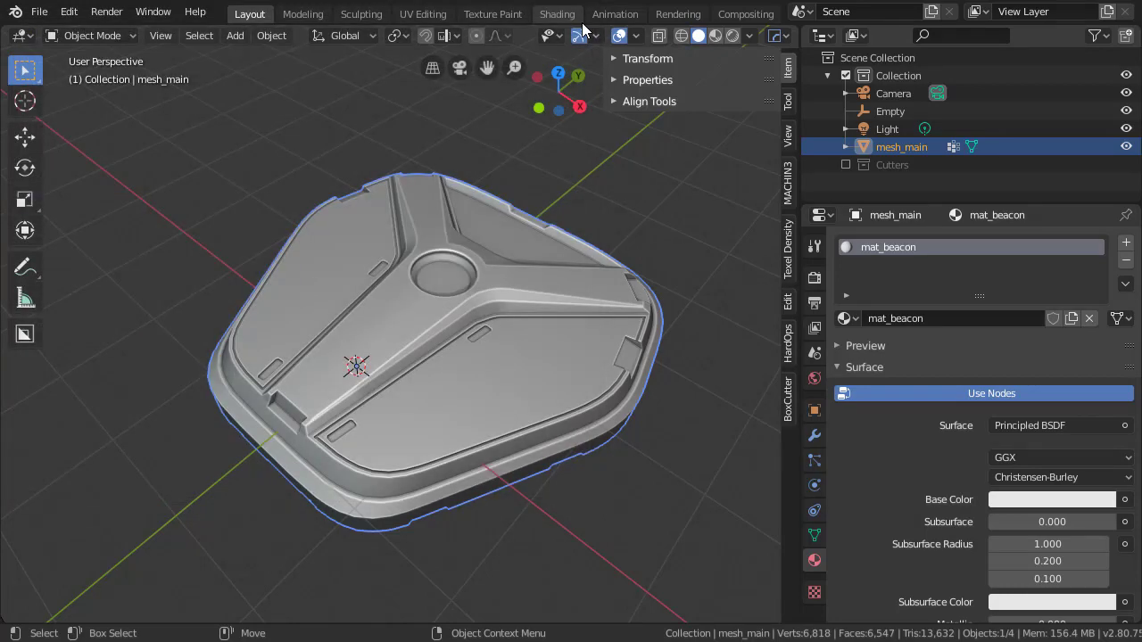
# Step: Show mat_beacon's shader nodes in the Shading workspace
pyautogui.click(556, 13)
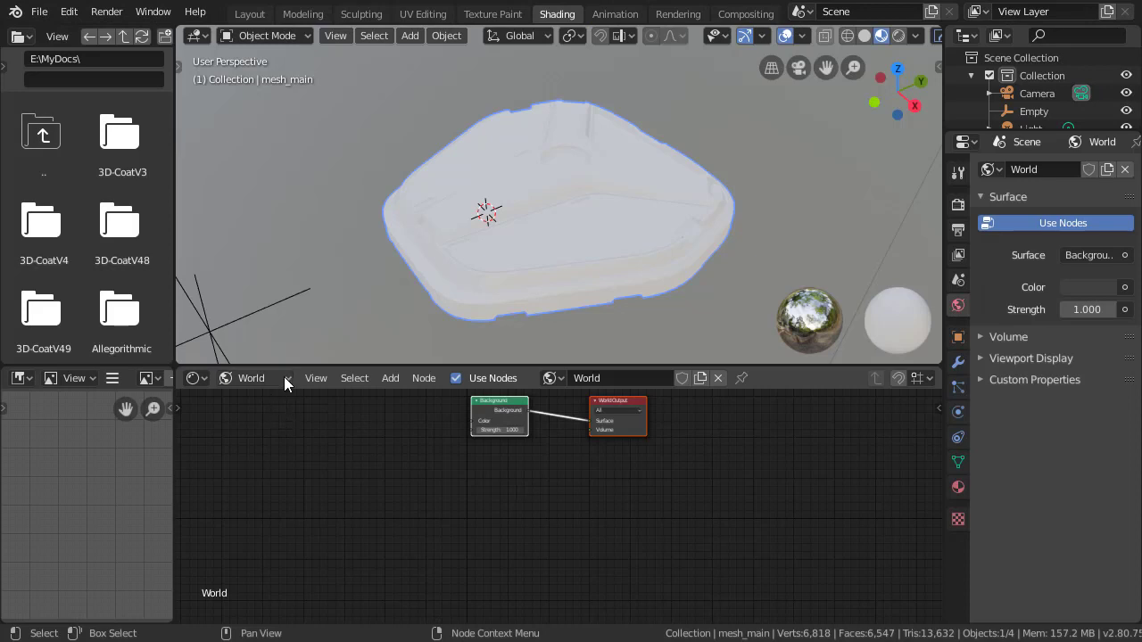
pyautogui.click(284, 377)
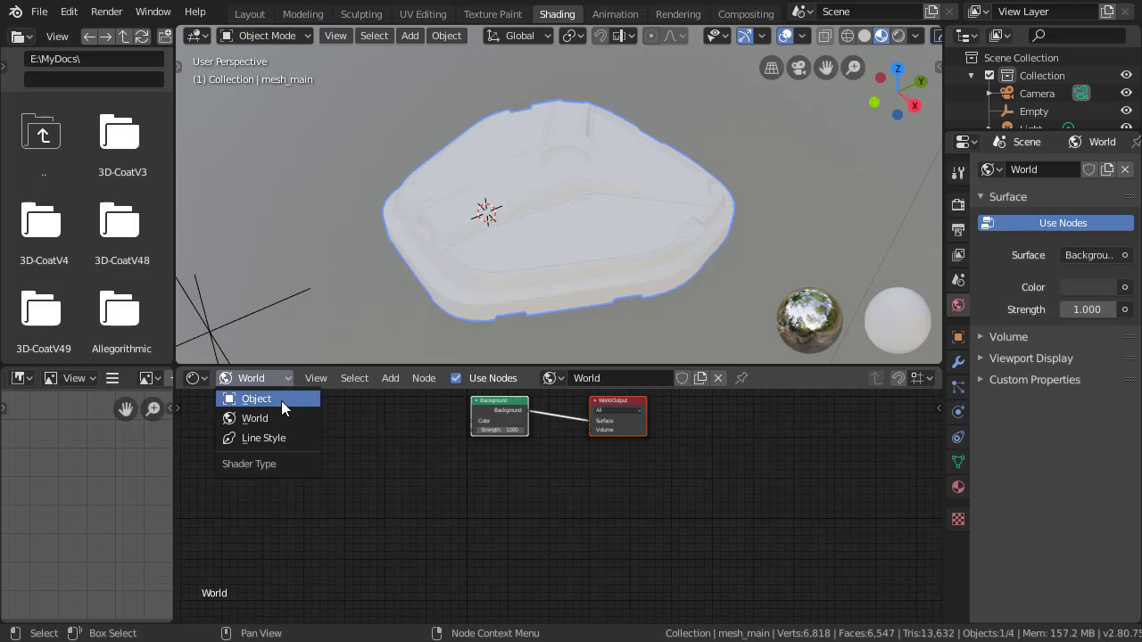
pyautogui.click(281, 400)
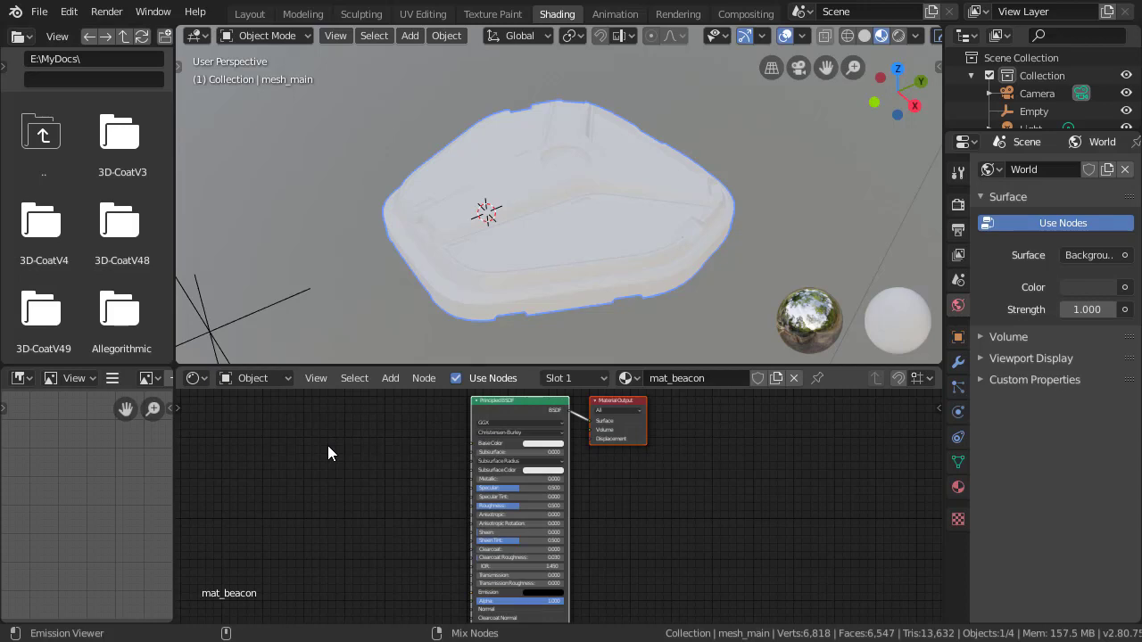
# Step: Load the BaseColor, Height, Metallic, Normal and Roughness maps via Principled Texture Setup
pyautogui.hotkey('ctrl', 'shift', 't')
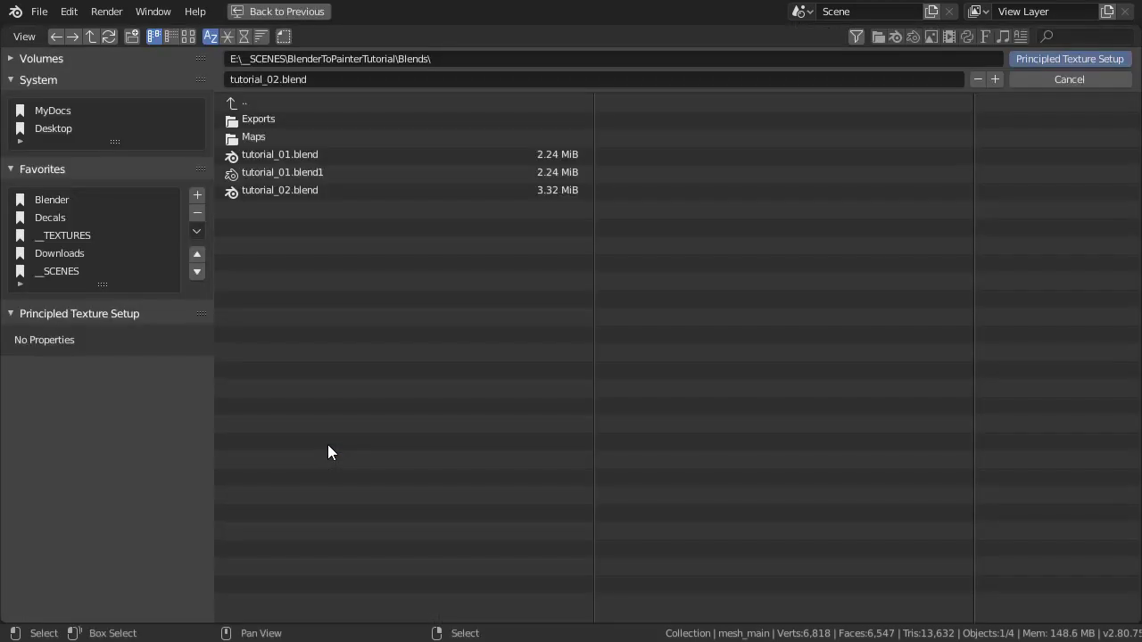
pyautogui.click(311, 138)
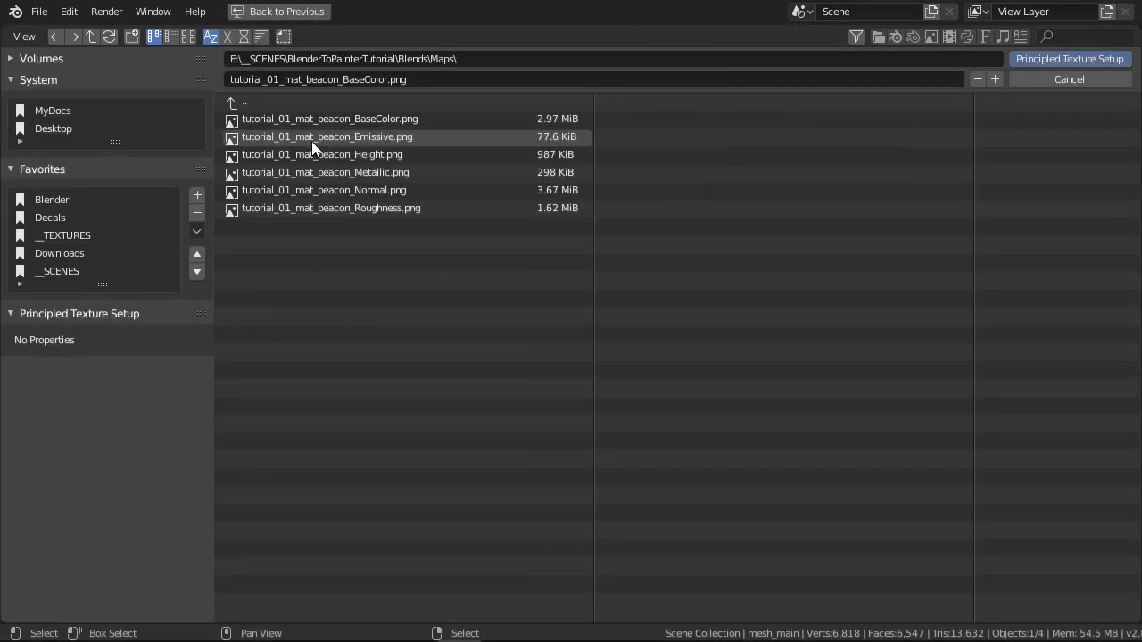
pyautogui.click(417, 124)
pyautogui.keyDown('shift'); pyautogui.moveTo(448, 155); pyautogui.dragTo(438, 208); pyautogui.keyUp('shift')
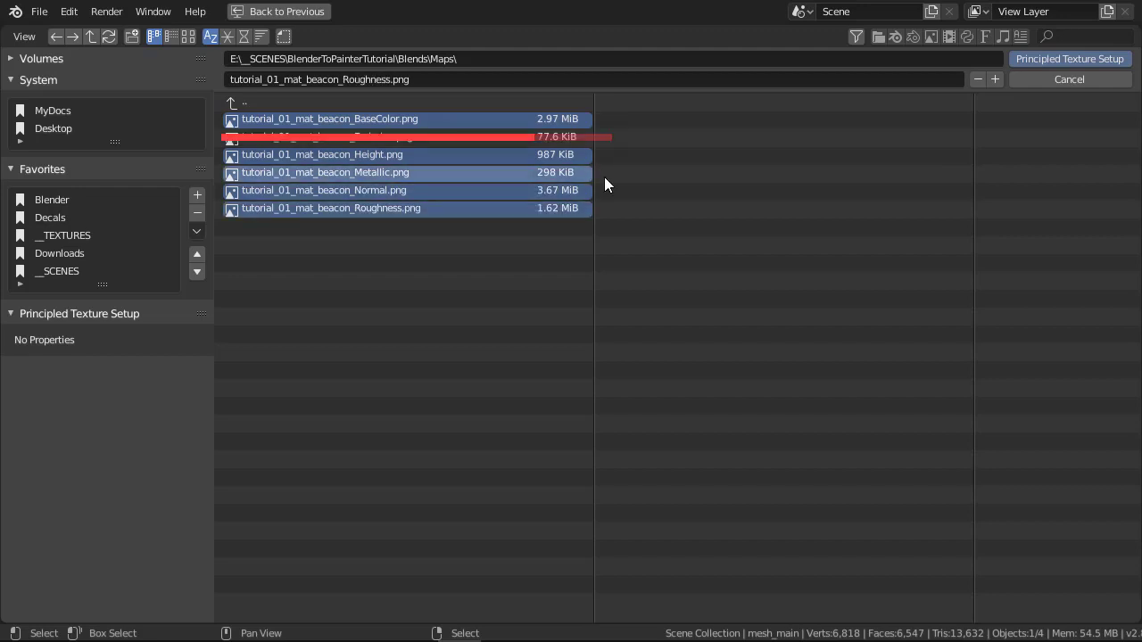
pyautogui.click(1086, 59)
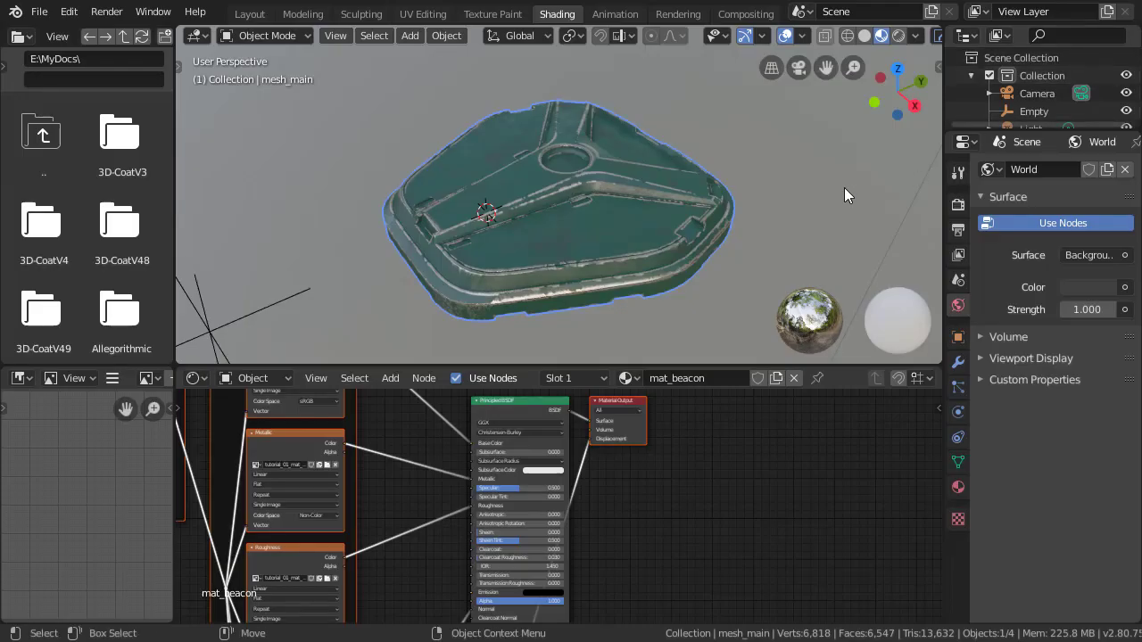
# Step: Preview the beacon in Rendered shading and switch the node editor to the World shader
pyautogui.moveTo(808, 279); pyautogui.dragTo(581, 215, button='middle')
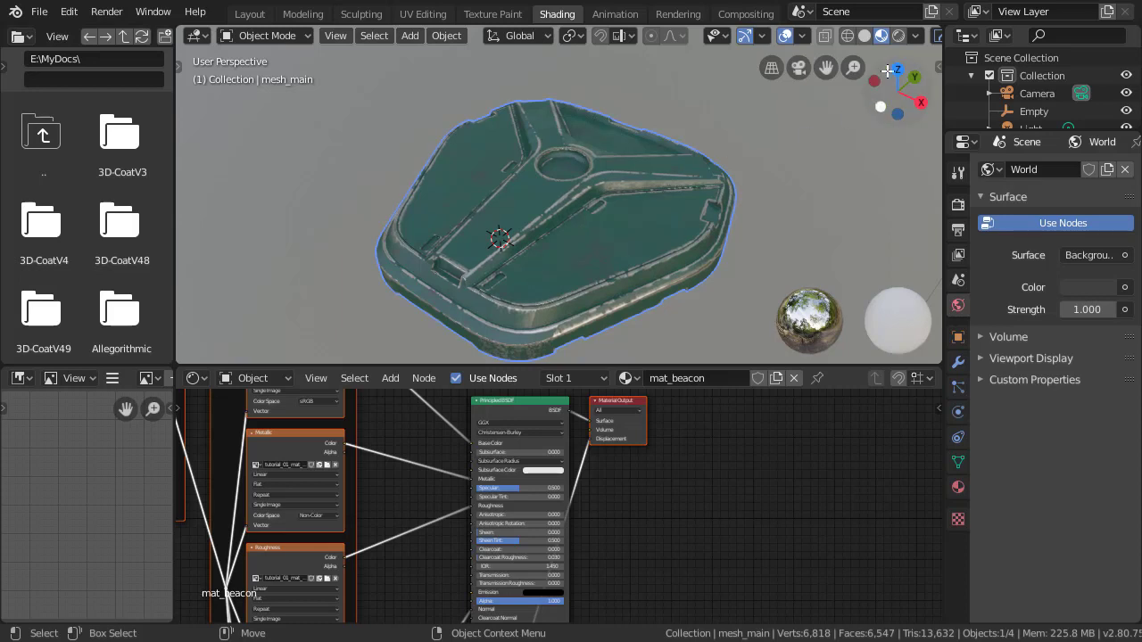
pyautogui.click(900, 37)
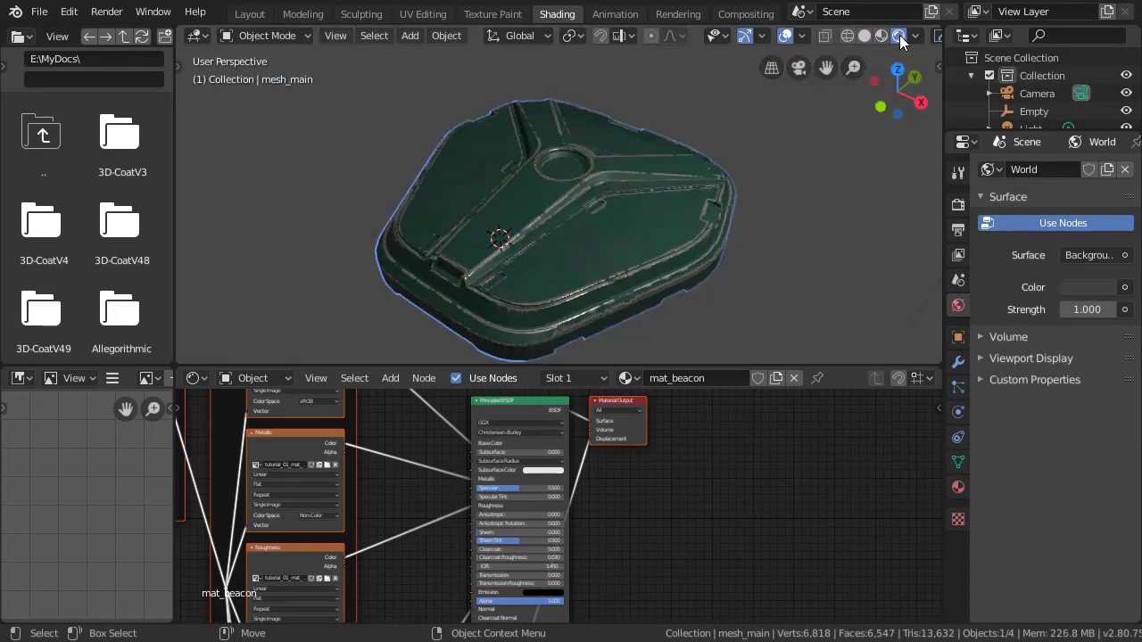
pyautogui.click(253, 379)
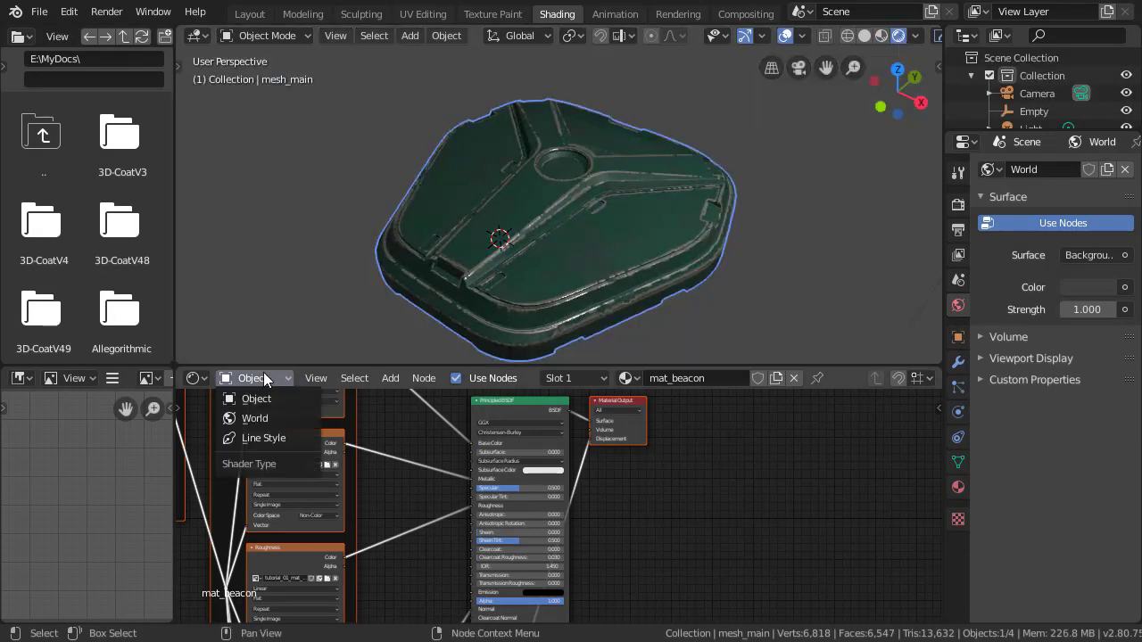
pyautogui.click(270, 417)
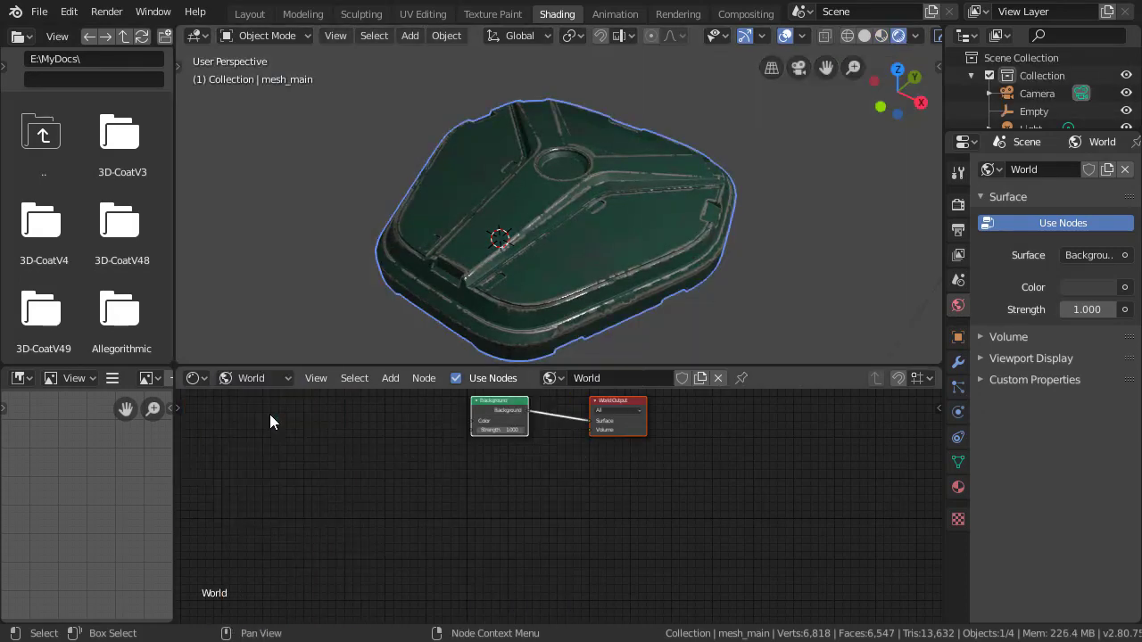
pyautogui.press('Home')
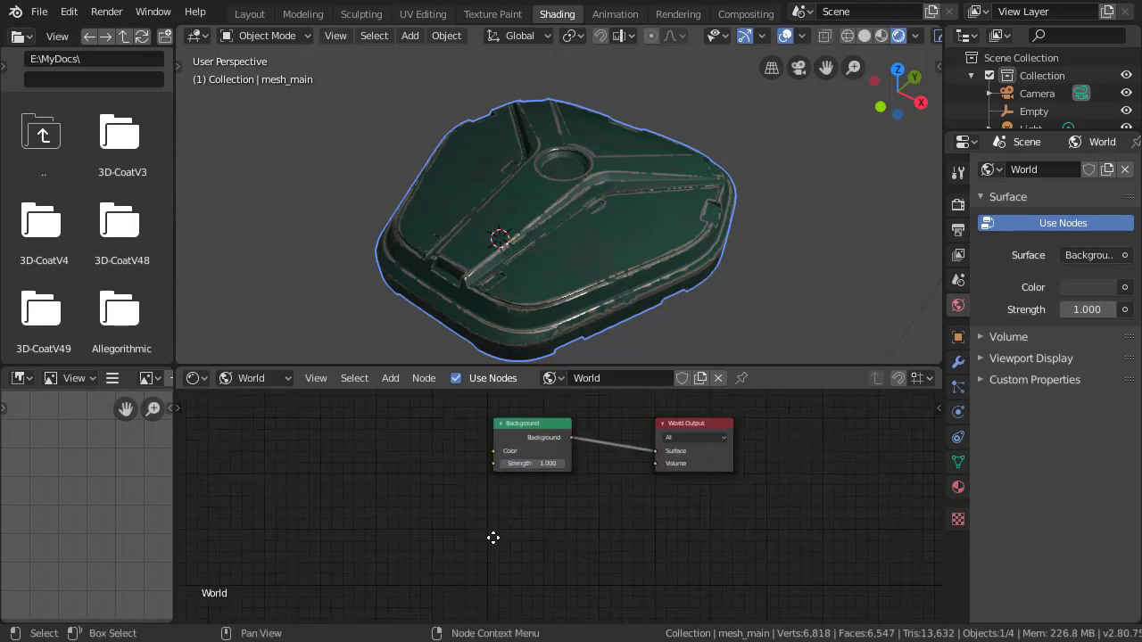
# Step: Add an Environment Texture node feeding the Background colour and browse for its image
pyautogui.hotkey('shift', 'a')
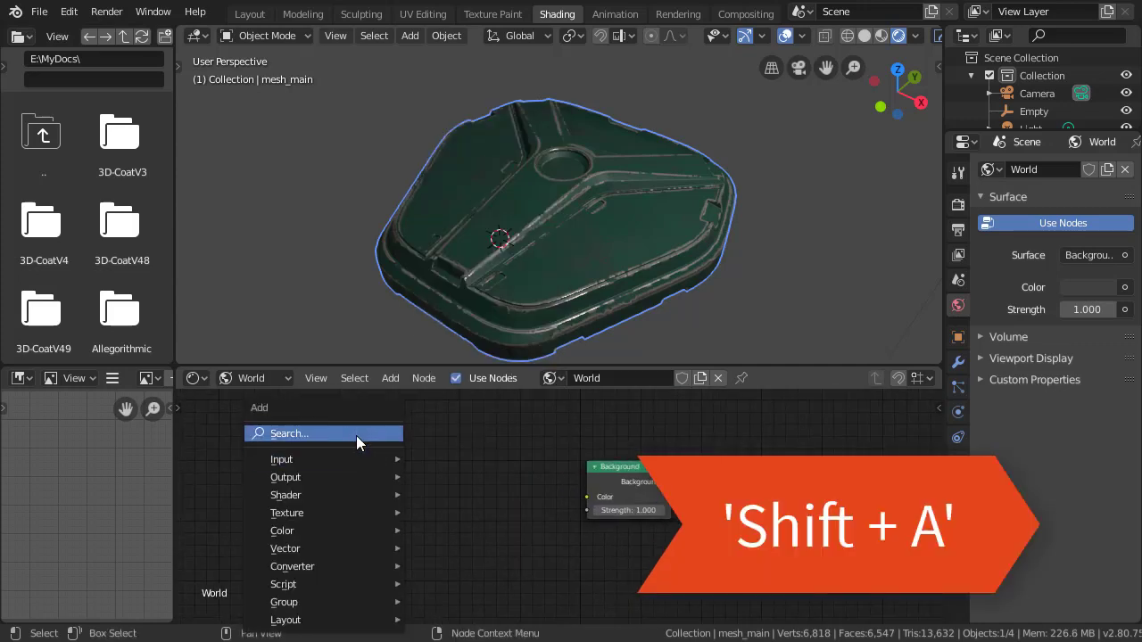
pyautogui.click(356, 432)
pyautogui.write('enviro')
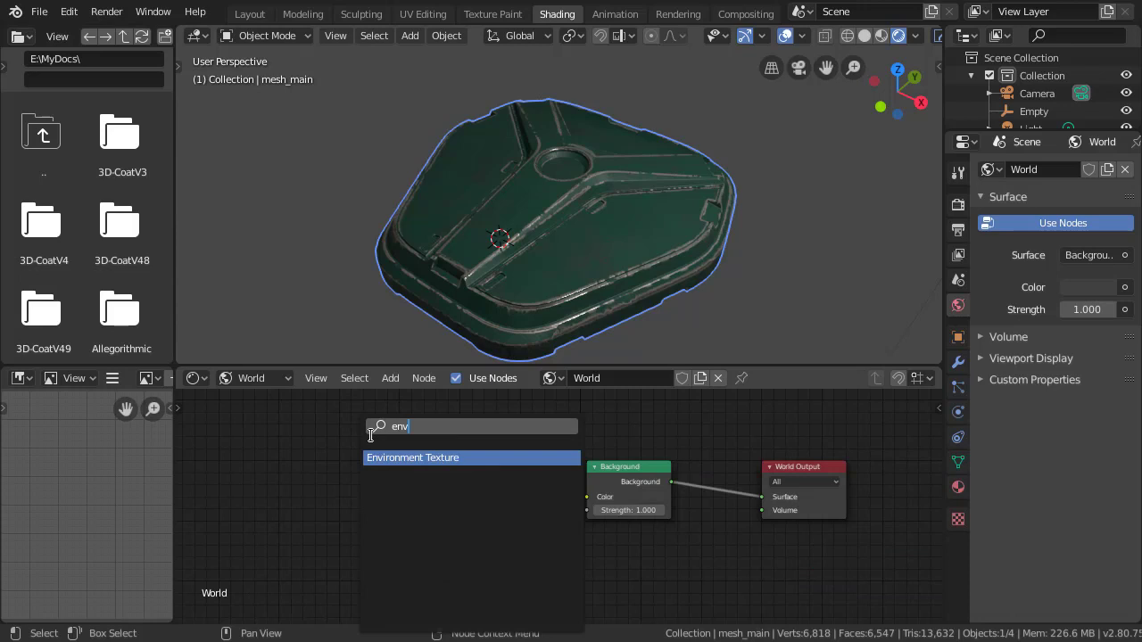
pyautogui.click(389, 458)
pyautogui.click(504, 478)
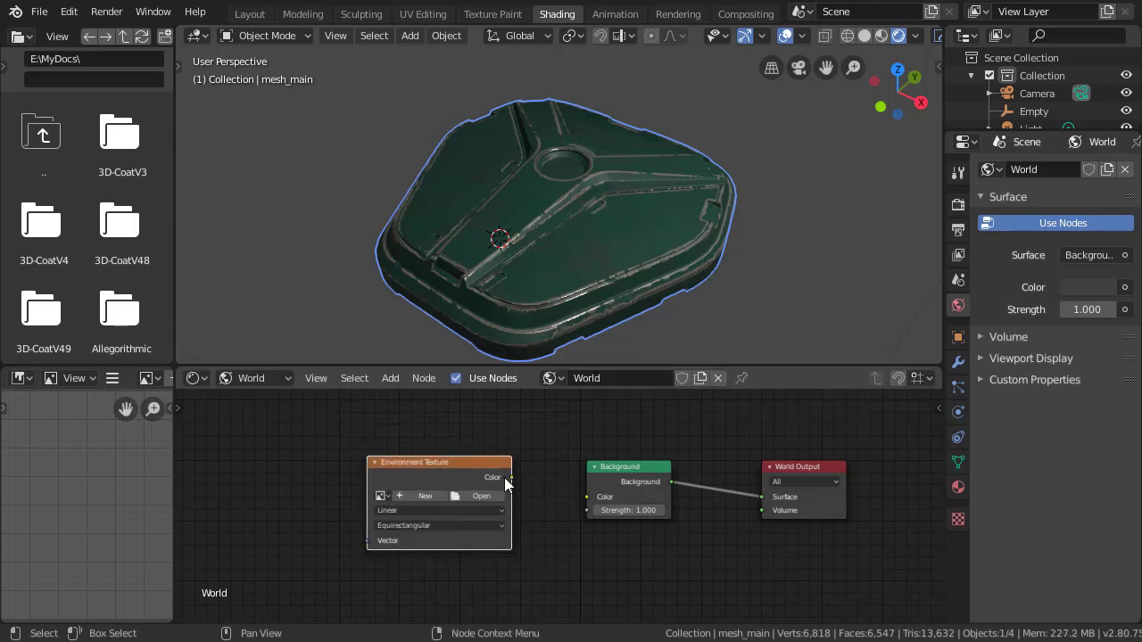
pyautogui.moveTo(512, 477); pyautogui.dragTo(592, 499)
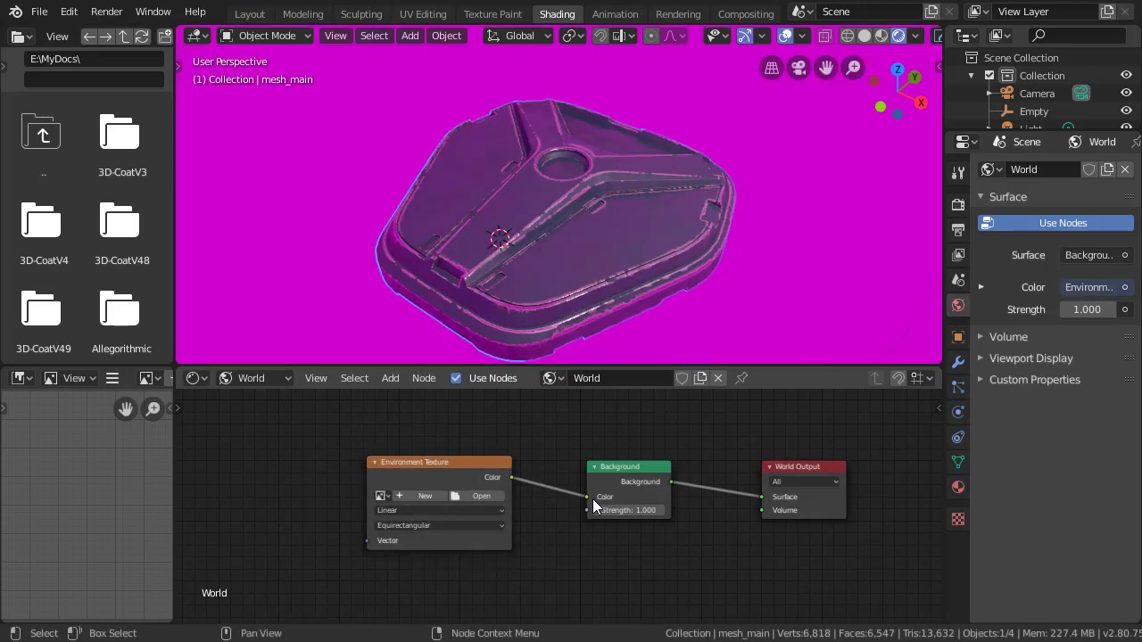
pyautogui.click(482, 496)
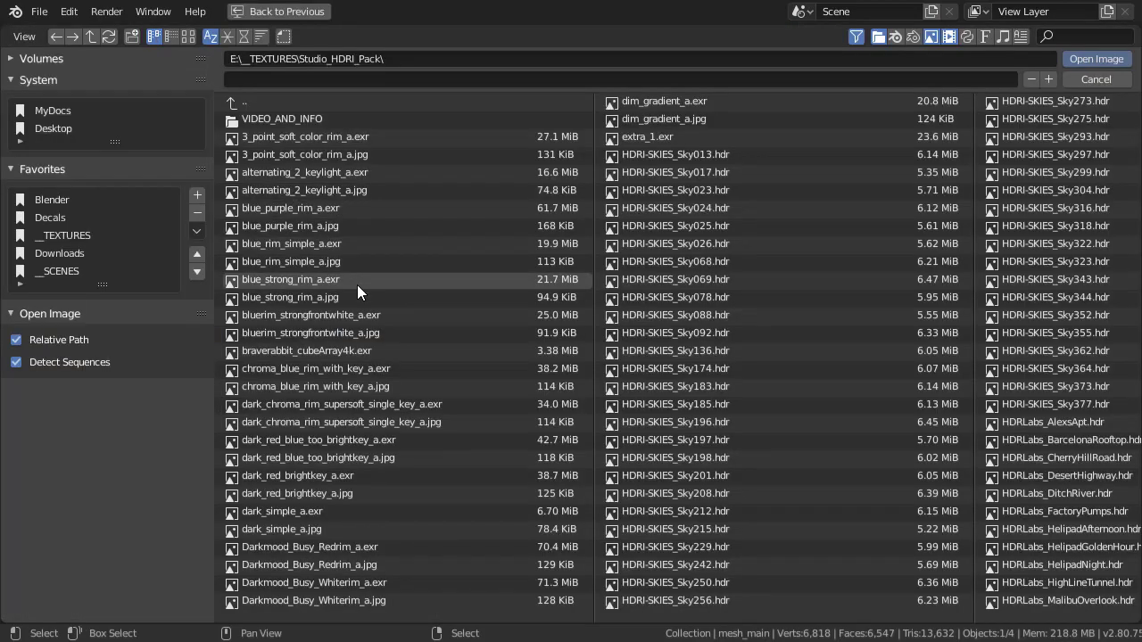
# Step: Load HDRLabs_BarcelonaRooftop.hdr as the world environment image and orbit to see the beacon
pyautogui.scroll(-2, 773, 457)
pyautogui.scroll(-4, 772, 452)
pyautogui.click(925, 439)
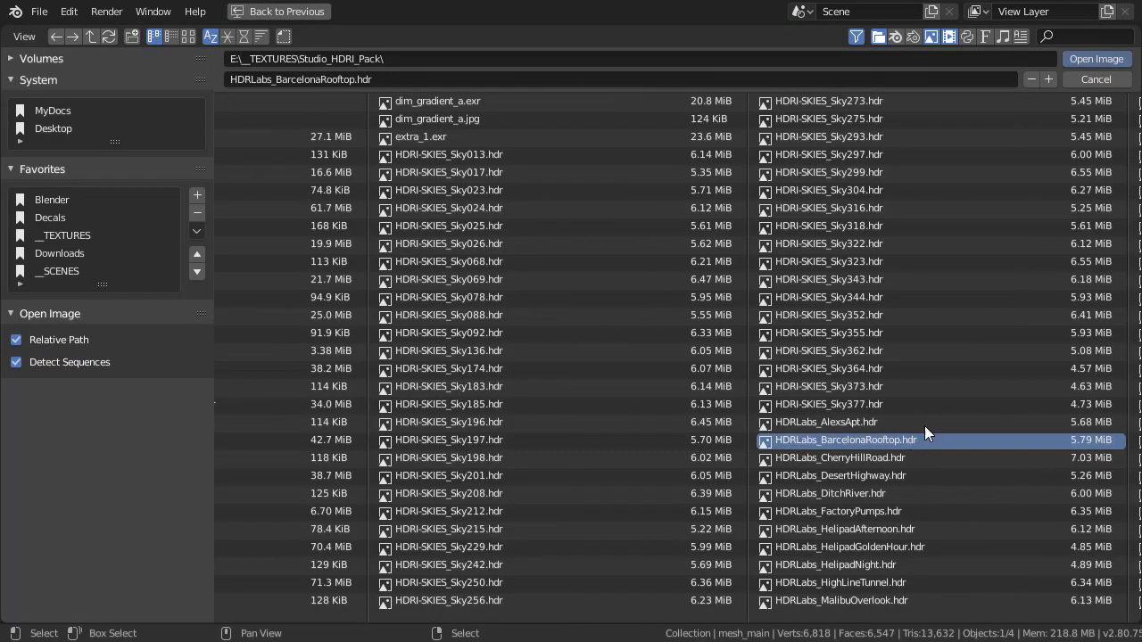
pyautogui.click(1096, 59)
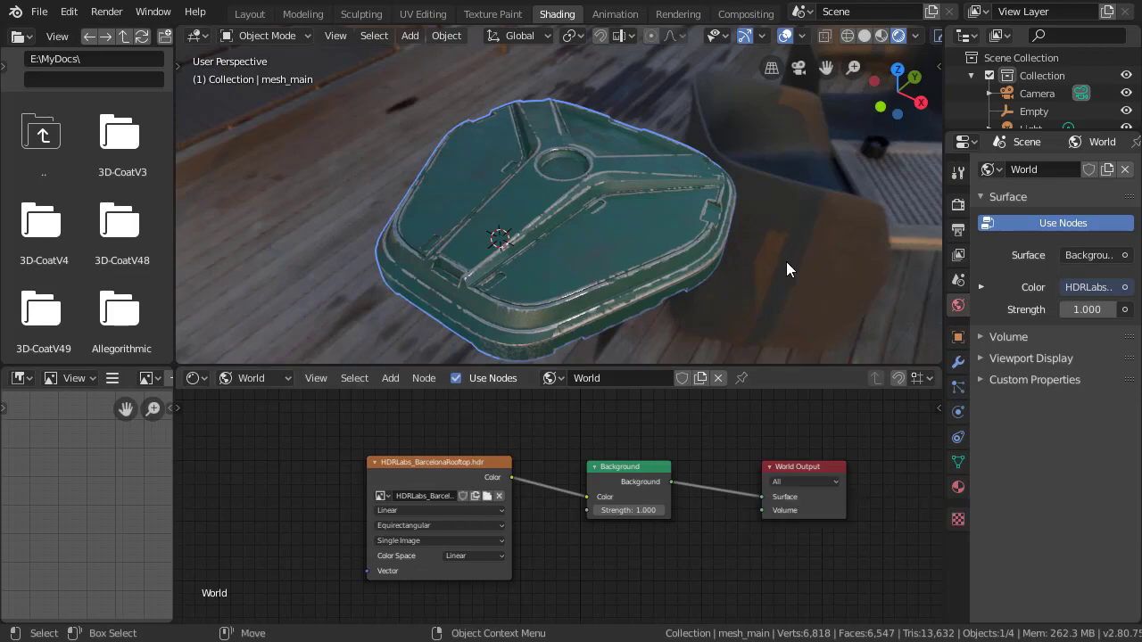
pyautogui.moveTo(786, 261); pyautogui.dragTo(451, 221, button='middle')
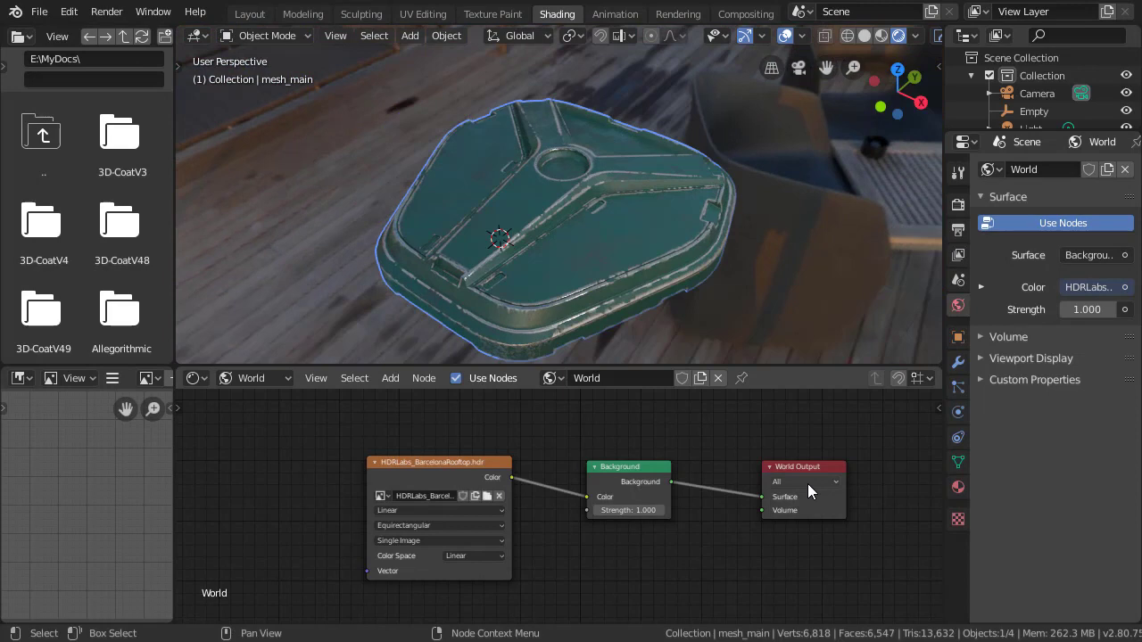
# Step: Lower the world Background strength to 0.300 and reset the 3D cursor to the origin
pyautogui.moveTo(629, 511); pyautogui.dragTo(571, 510)
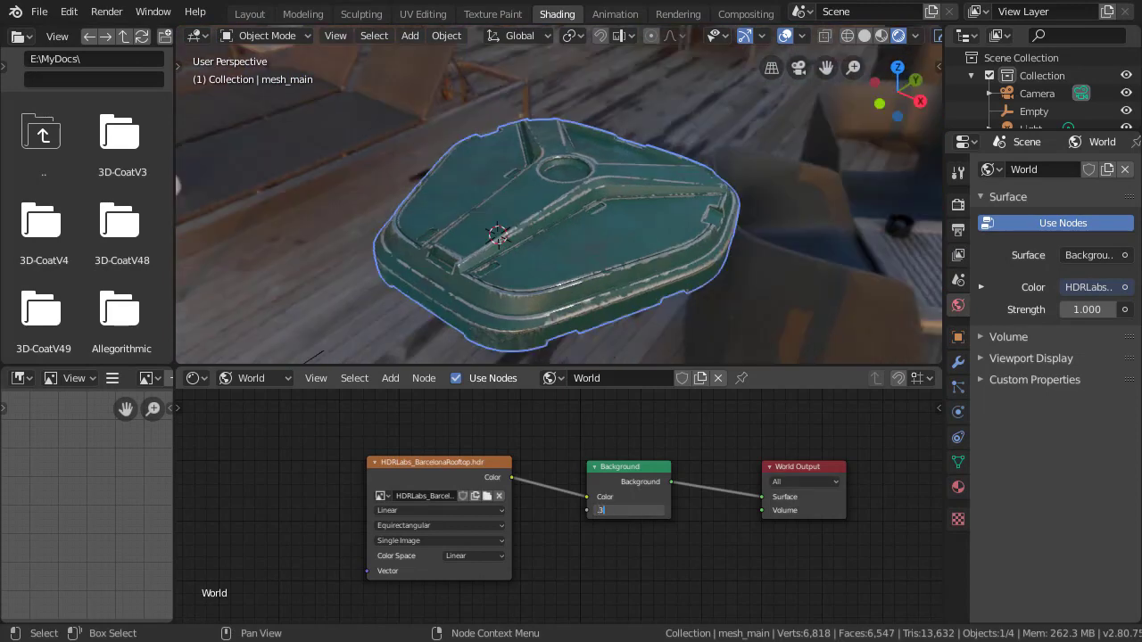
pyautogui.hotkey('shift', 's')
pyautogui.click(472, 304)
# Step: Add a plane, scale it into a large floor and move it under the beacon
pyautogui.hotkey('shift', 'a')
pyautogui.moveTo(509, 237)
pyautogui.click(704, 238)
pyautogui.press('s')
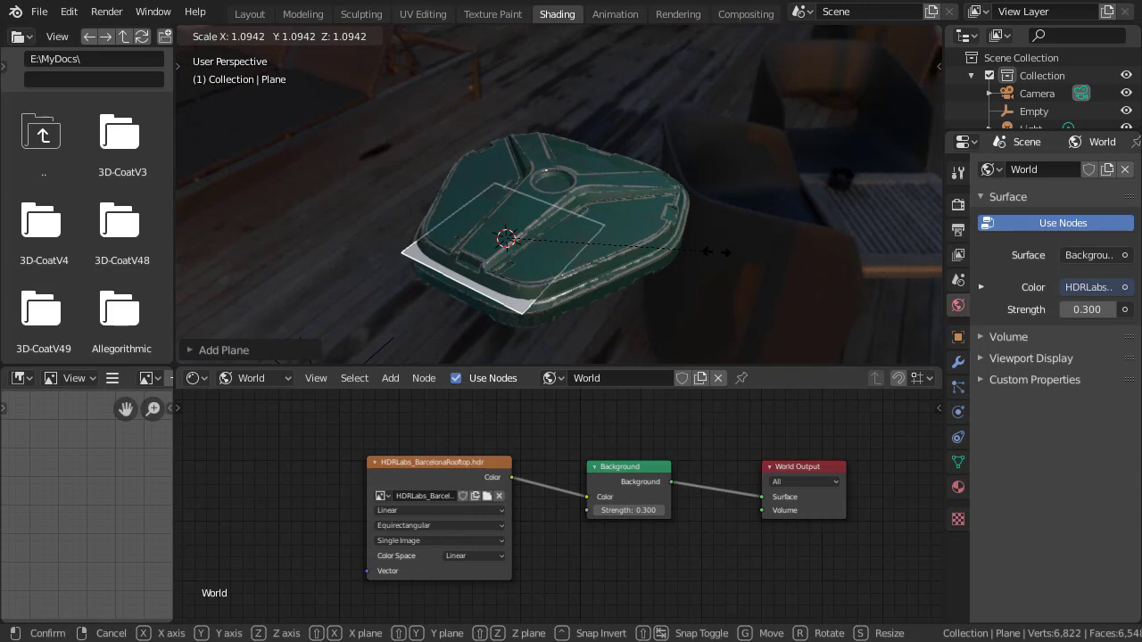
pyautogui.click(559, 124)
pyautogui.scroll(-3, 559, 124)
pyautogui.press('g')
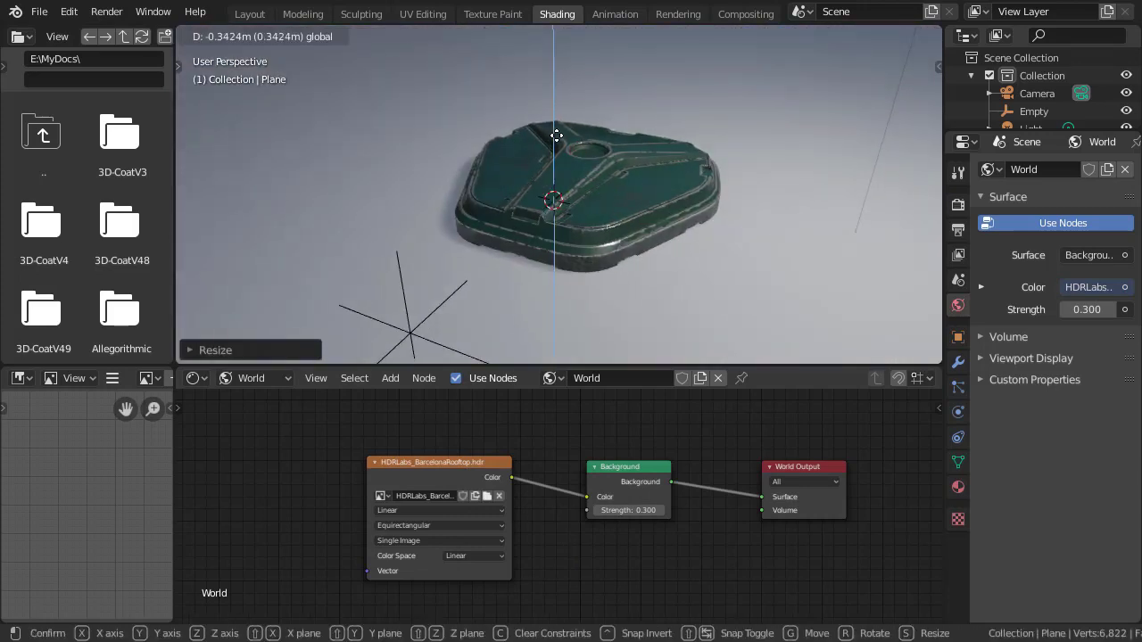
pyautogui.click(556, 133)
# Step: Give the floor a new material with a dark base colour and 0.346 roughness
pyautogui.click(959, 487)
pyautogui.click(1032, 244)
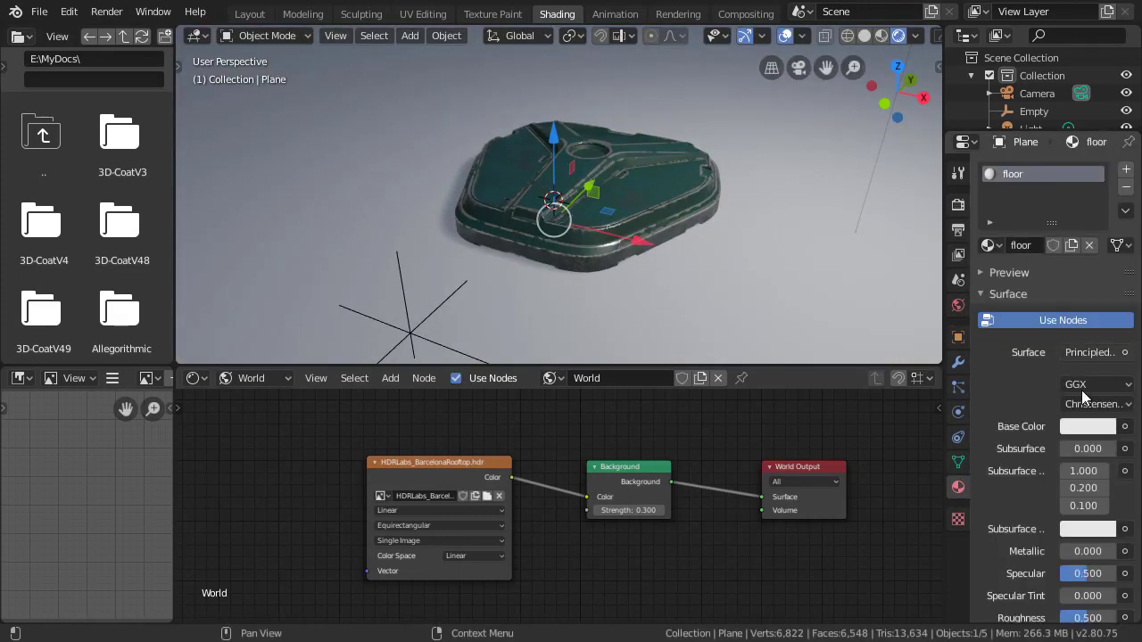
pyautogui.click(1086, 423)
pyautogui.moveTo(1102, 205); pyautogui.dragTo(1102, 236)
pyautogui.scroll(-1, 1092, 596)
pyautogui.moveTo(1091, 583); pyautogui.dragTo(1067, 584)
# Step: Add a Sun light, raise it above the beacon and rotate it to a new angle
pyautogui.hotkey('shift', 'a')
pyautogui.moveTo(657, 398)
pyautogui.click(750, 417)
pyautogui.press('g')
pyautogui.click(605, 108)
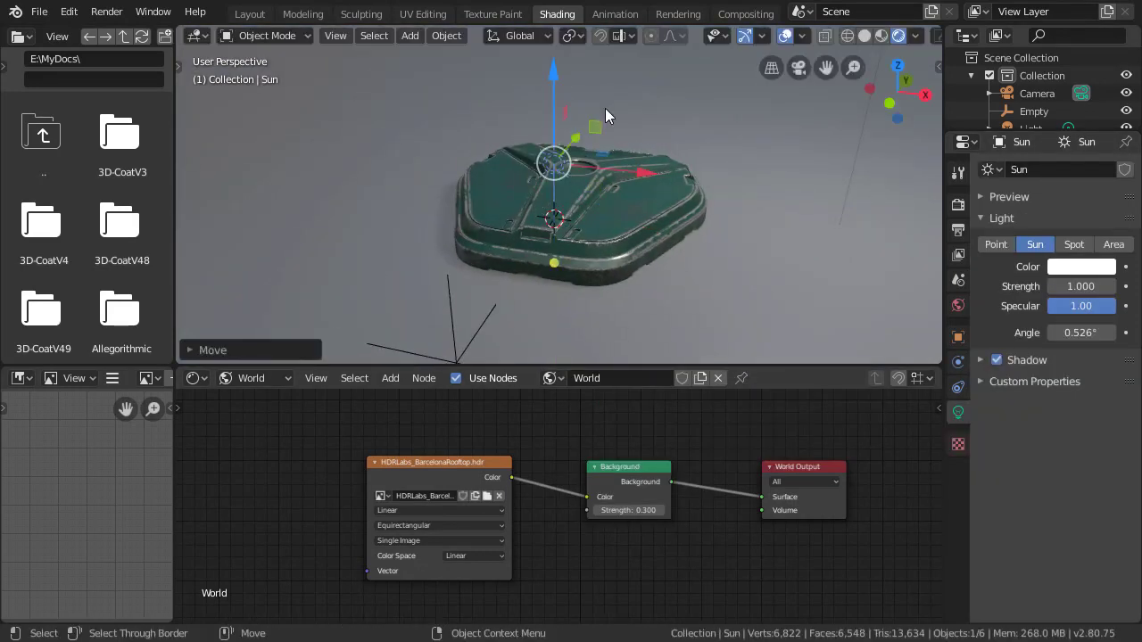
pyautogui.press('r')
pyautogui.press('r')
pyautogui.click(809, 190)
# Step: Look through the scene camera and enlarge the 3D view over the node editor
pyautogui.press('KP_0')
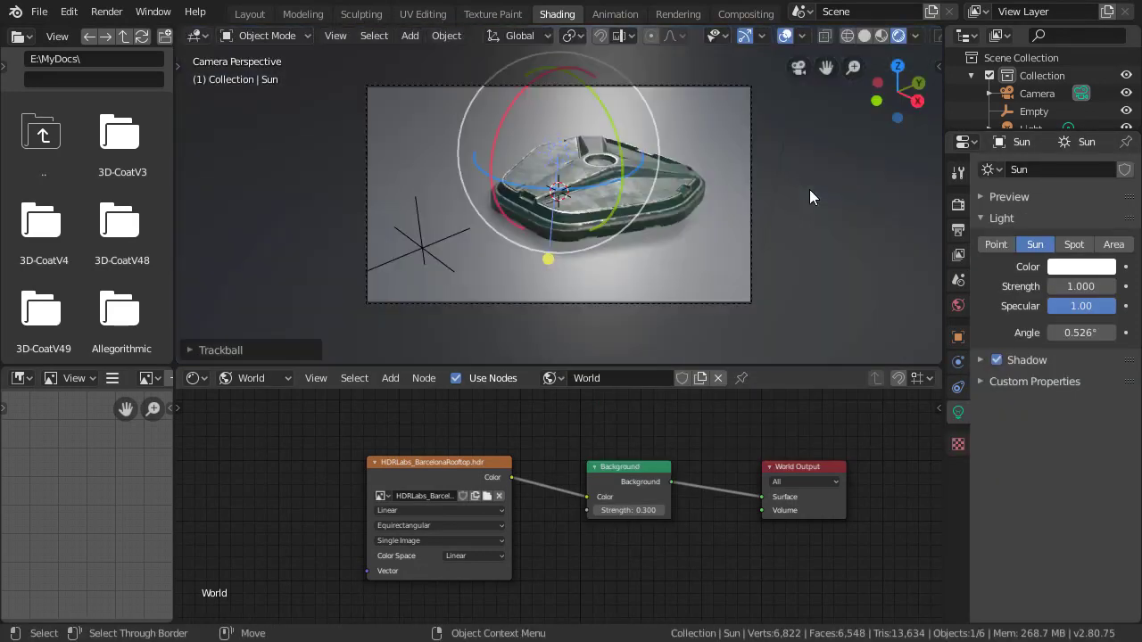
pyautogui.press('n')
pyautogui.click(931, 120)
pyautogui.press('n')
pyautogui.moveTo(722, 367); pyautogui.dragTo(723, 541)
pyautogui.press('n')
pyautogui.press('n')
# Step: Expand the Sun's shadow and contact shadow settings
pyautogui.click(982, 360)
pyautogui.scroll(-1, 1008, 428)
pyautogui.click(1027, 479)
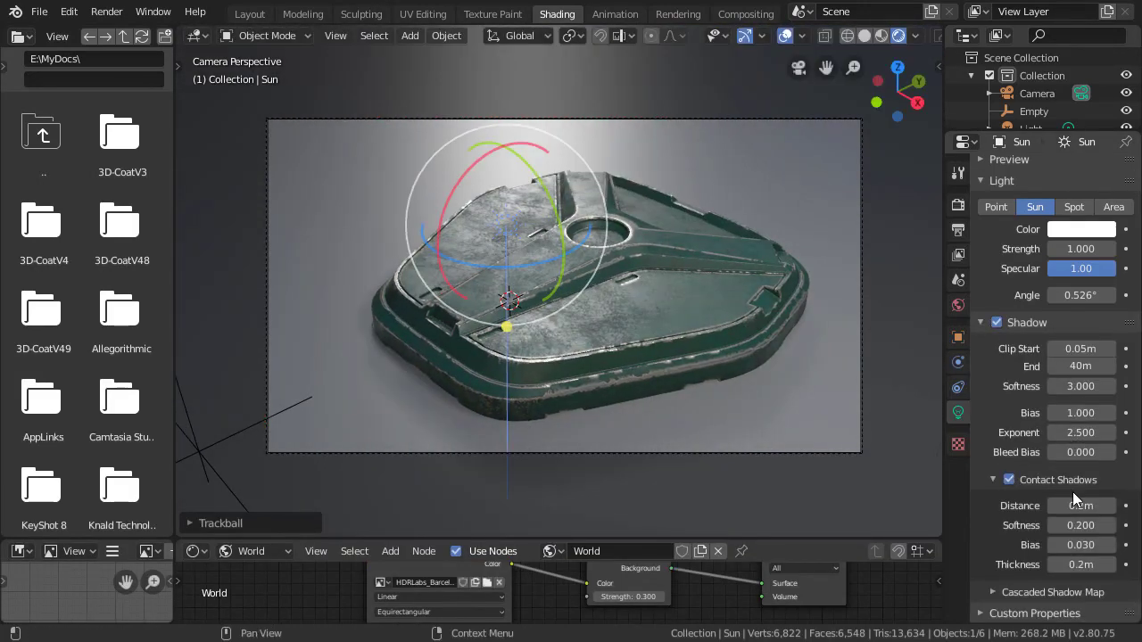
# Step: Darken the floor's base colour further and hide the viewport overlays
pyautogui.click(863, 391)
pyautogui.click(959, 487)
pyautogui.click(1088, 390)
pyautogui.moveTo(1045, 347); pyautogui.dragTo(968, 347)
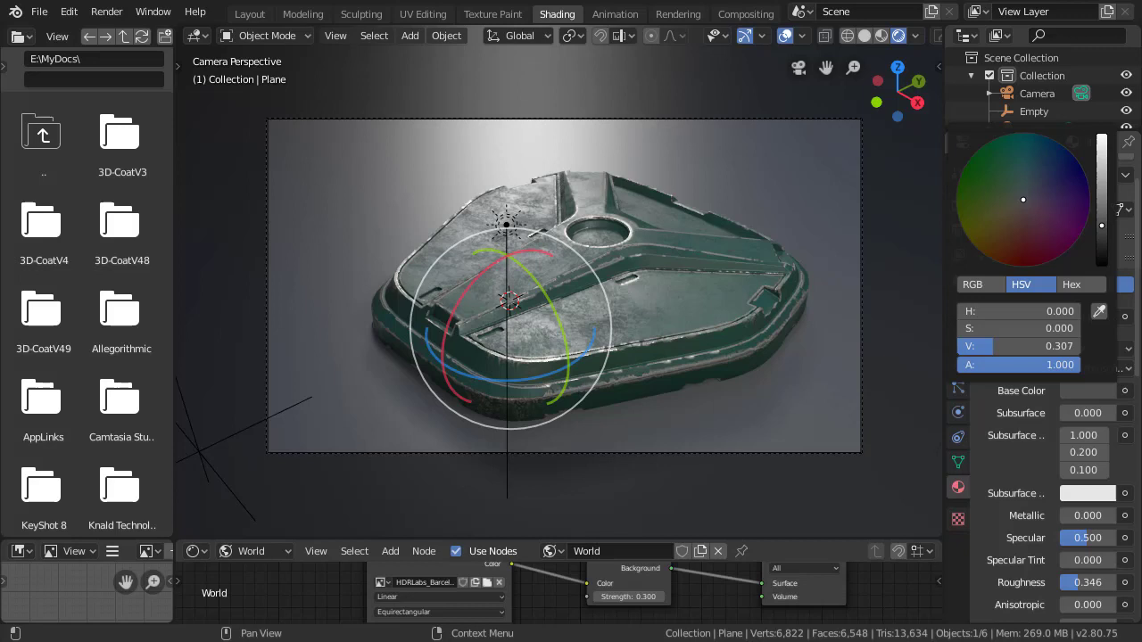
pyautogui.hotkey('shift', 'alt', 'z')
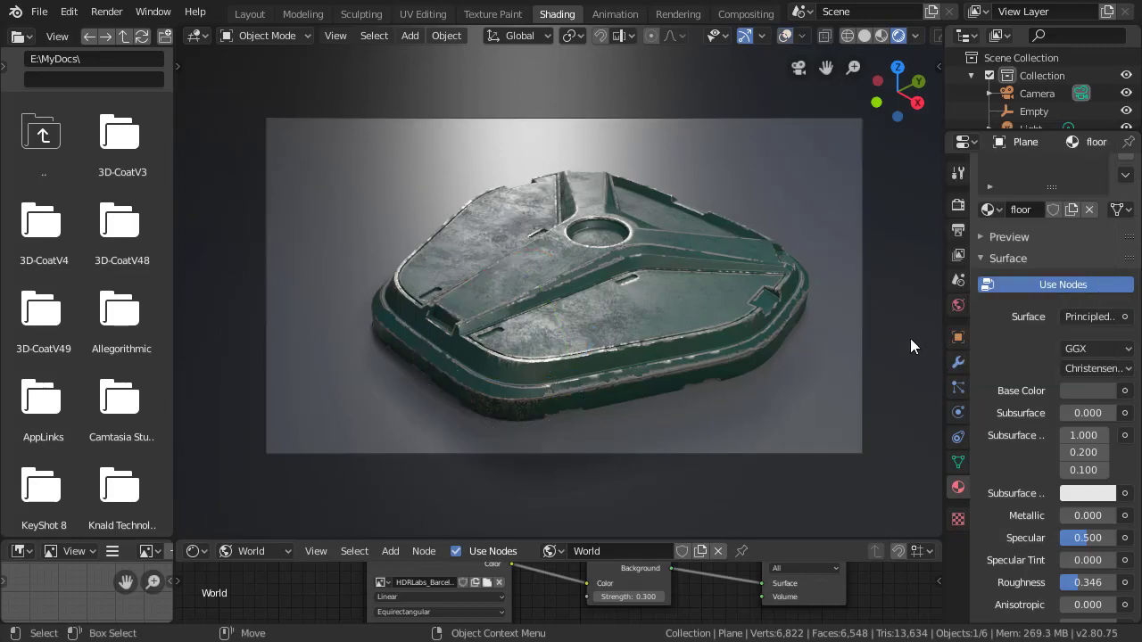